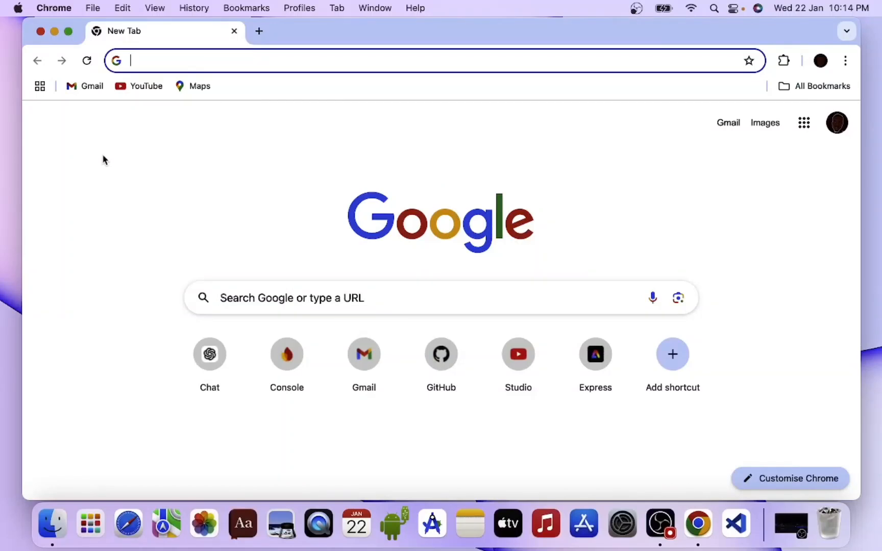
- Open the hosting control panel's login page and sign in to the account
text(m)
key(Return)
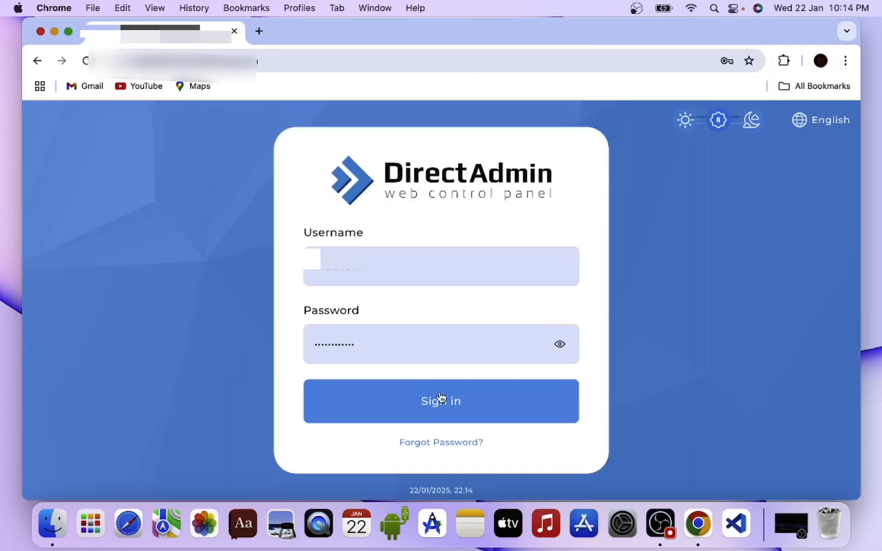
click(442, 398)
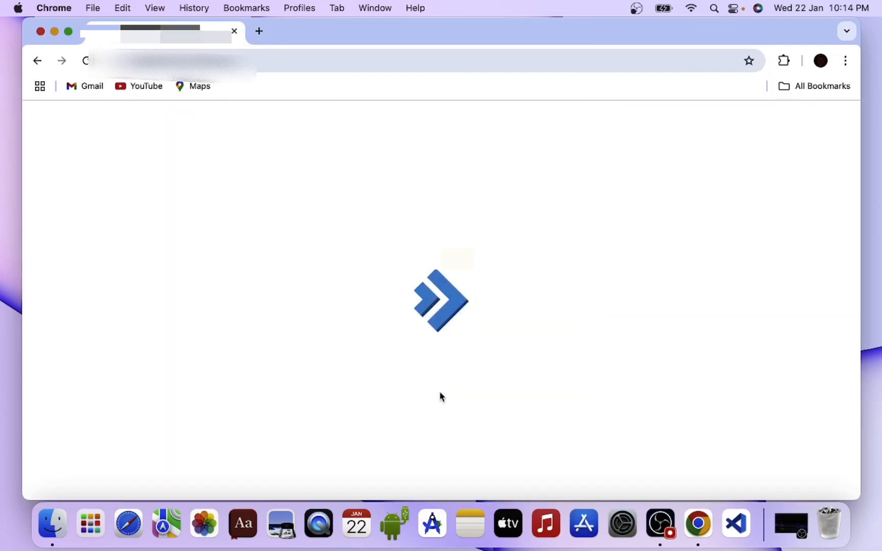
- Open the Firebase console in a new browser tab and go to the Project Tests project
click(259, 31)
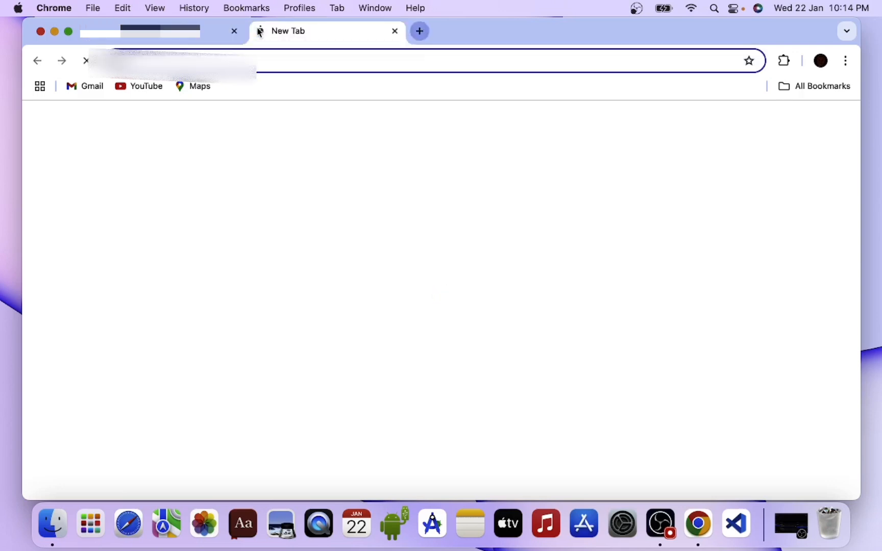
text(c)
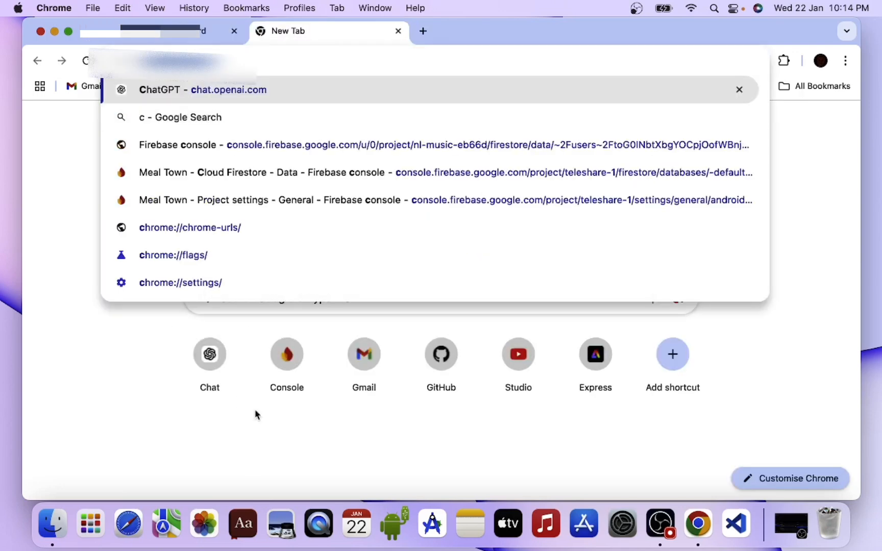
click(288, 380)
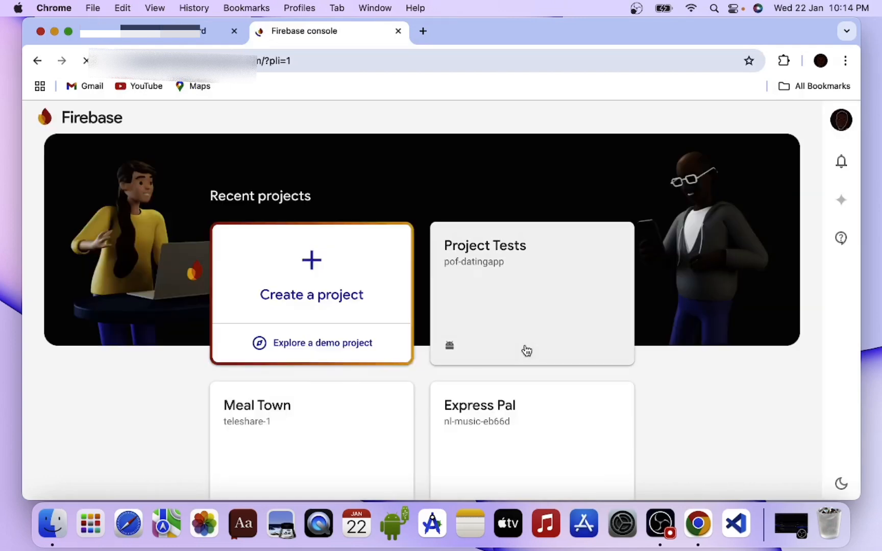
click(526, 350)
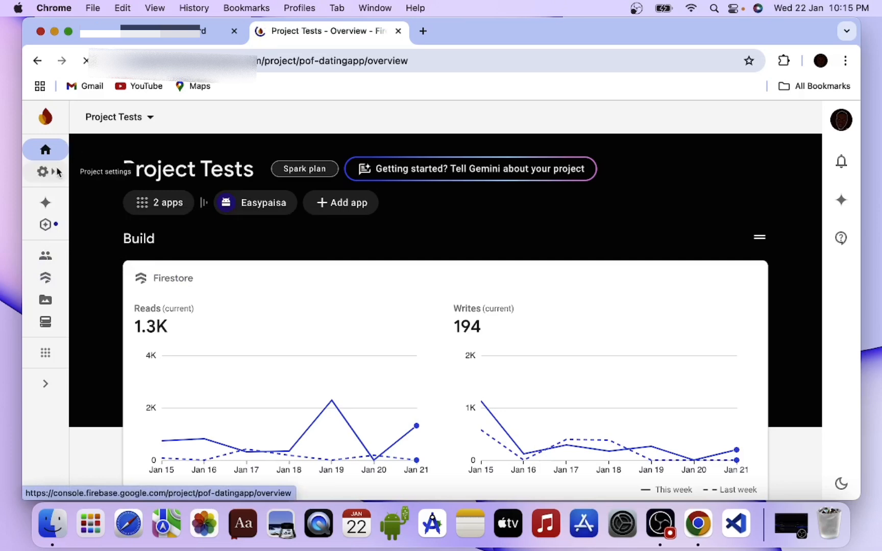
- Register a web app nicknamed Test Web App in the project without Firebase Hosting and return to the console
click(359, 204)
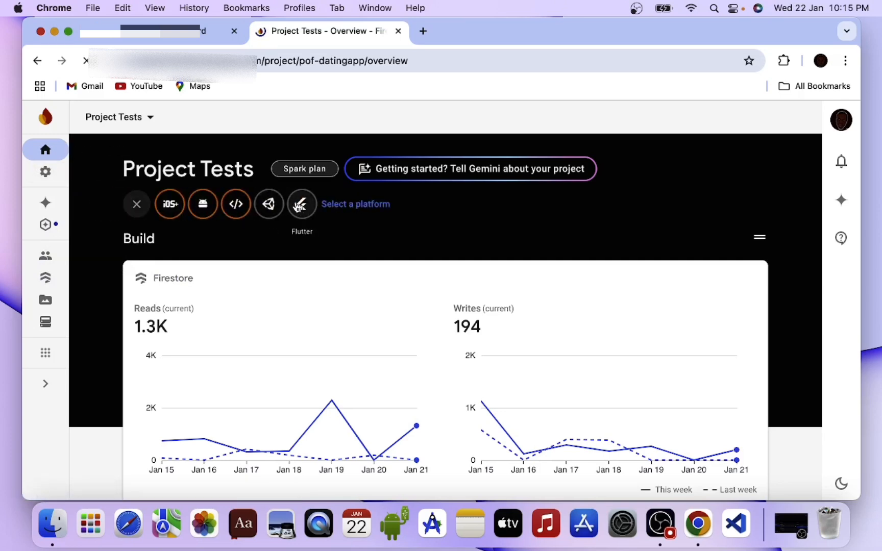
click(235, 203)
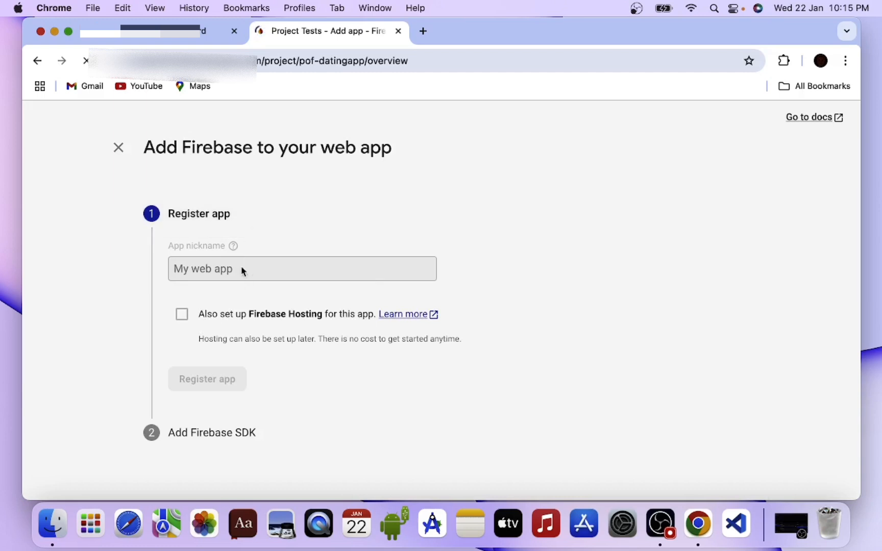
click(214, 262)
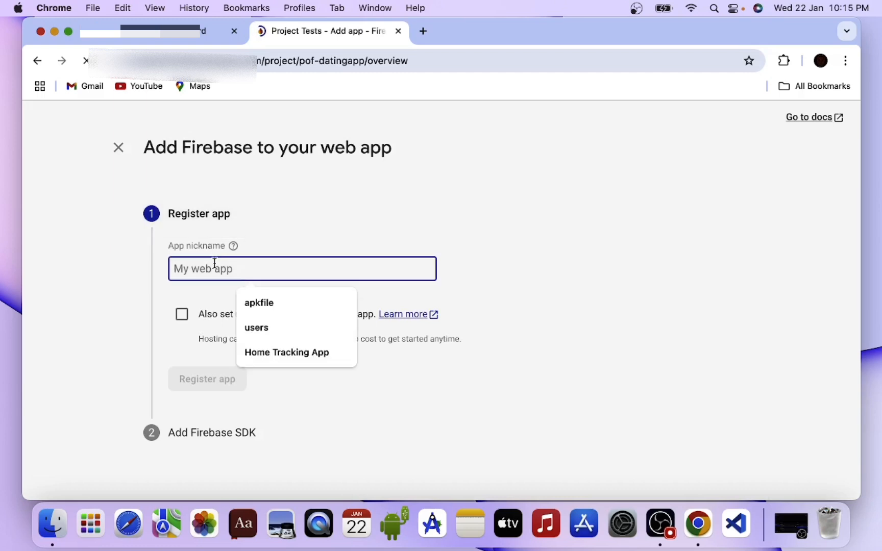
text(Test )
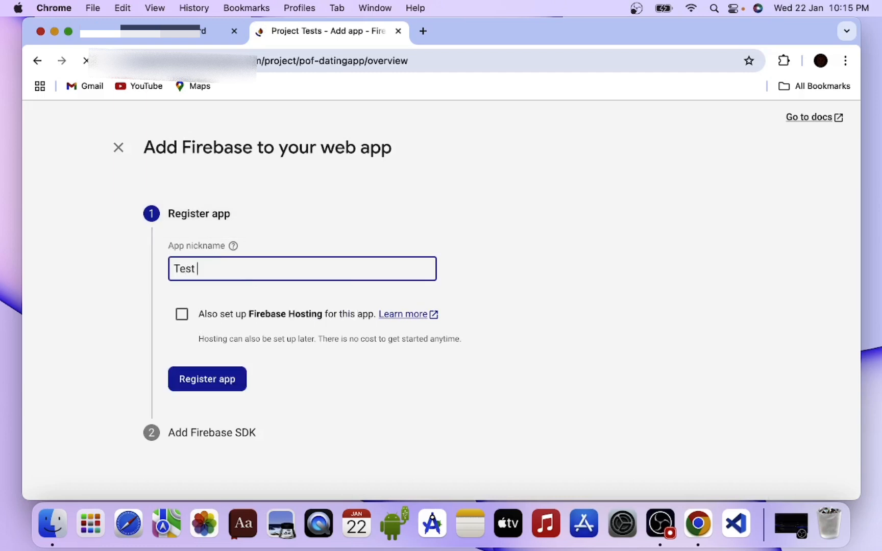
text(Web App)
click(223, 387)
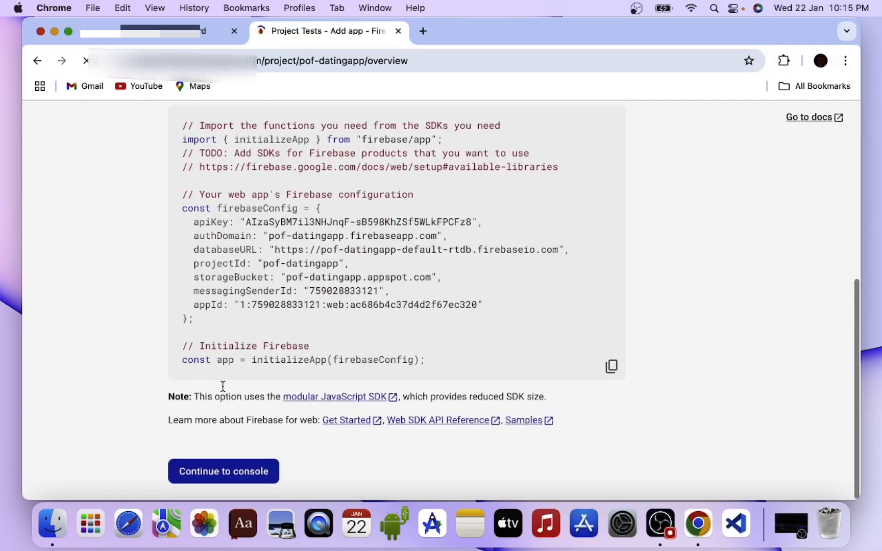
click(235, 473)
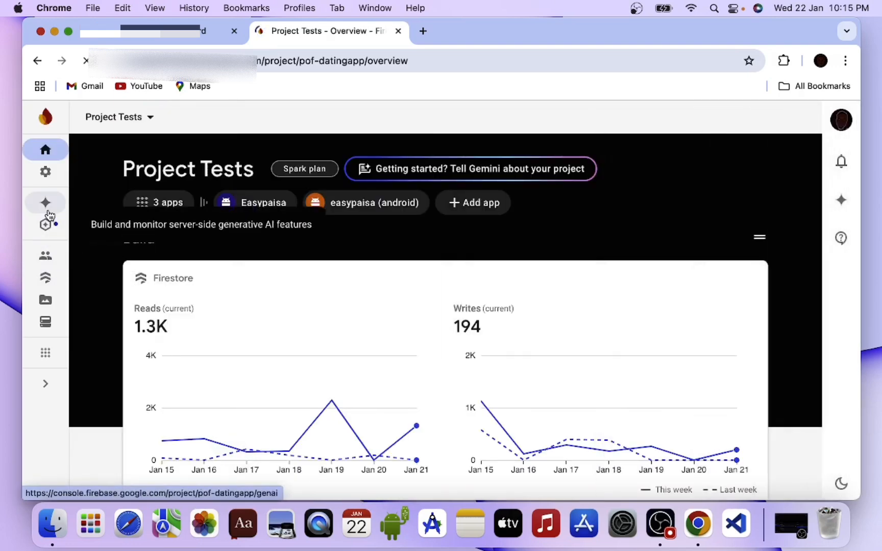
- Open the project settings and bring up the SDK configuration code of Test Web App
mouse_move(45, 178)
click(90, 178)
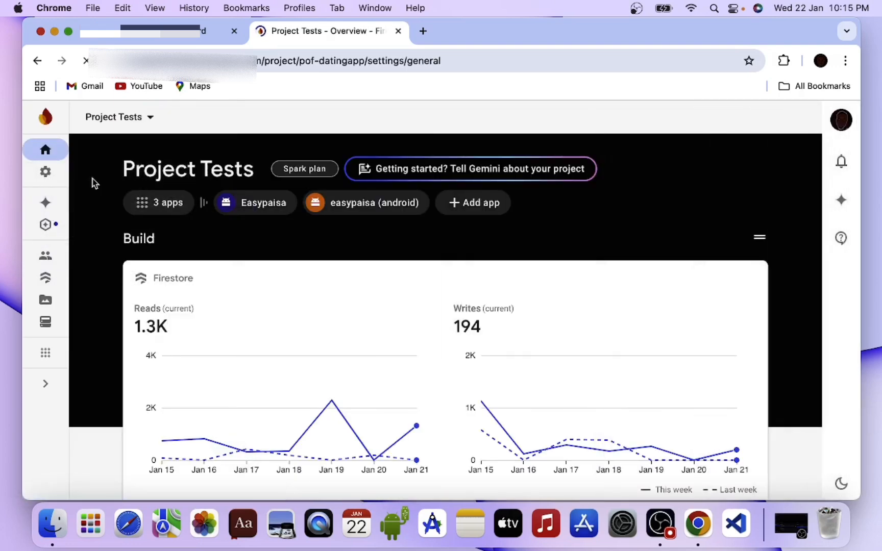
scroll(328, 317, down, 12)
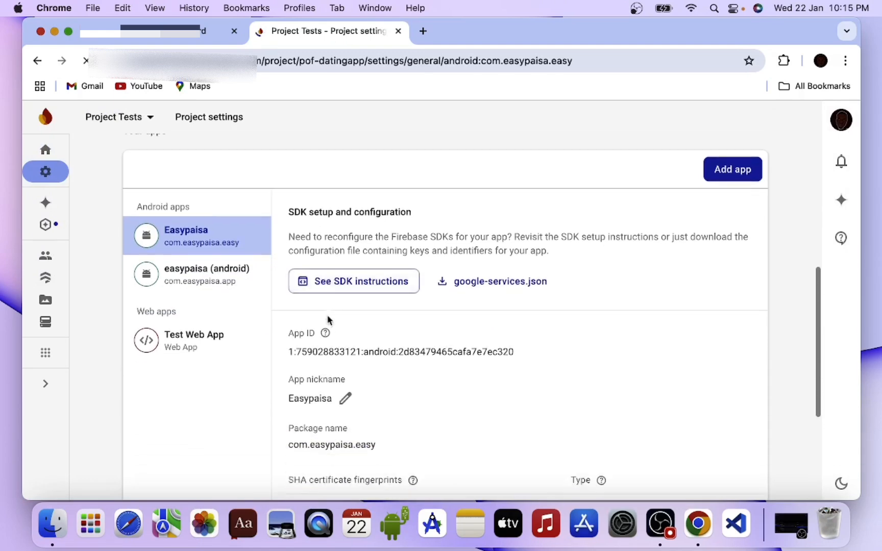
click(178, 159)
scroll(468, 386, down, 6)
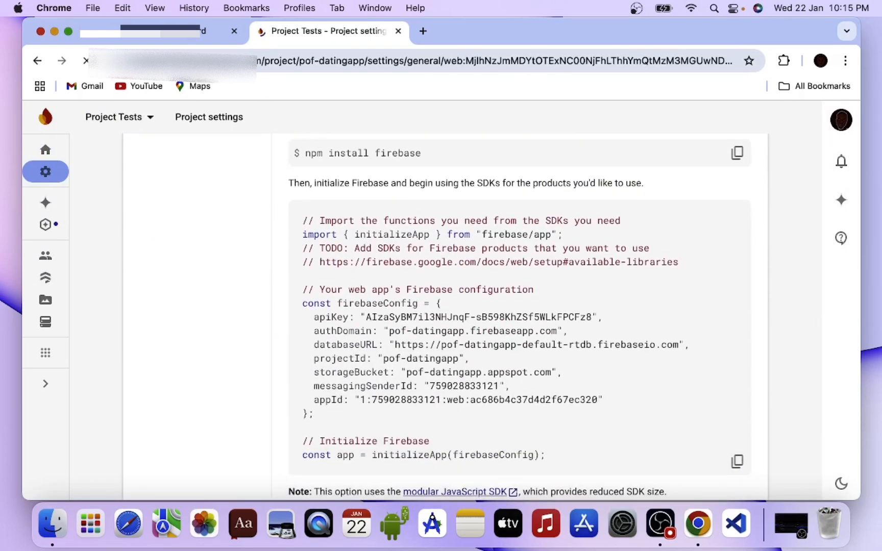
- Switch to DirectAdmin, open the databases page and enter test as the new database's name
click(139, 33)
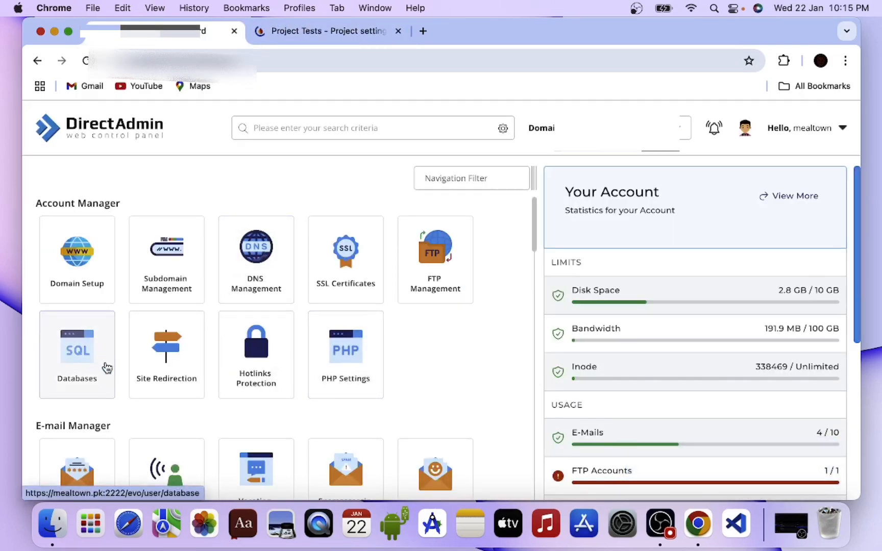
scroll(109, 368, down, 2)
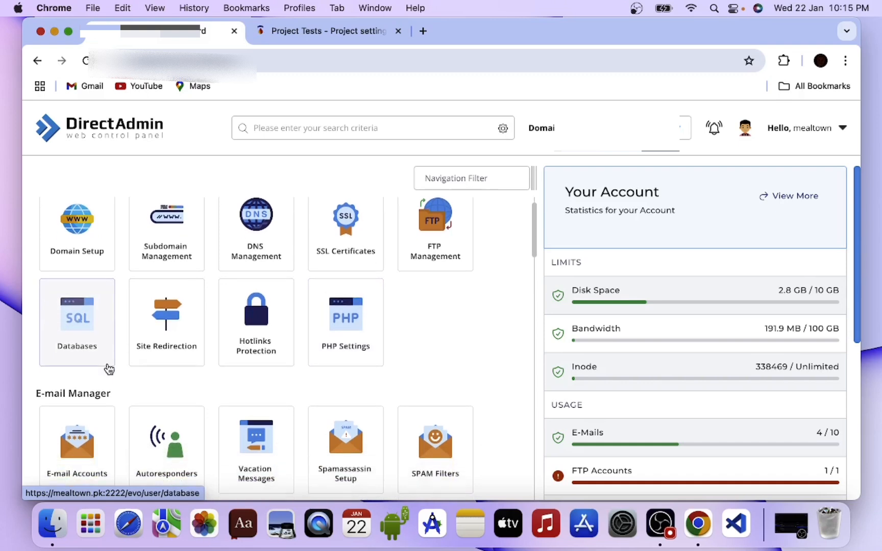
click(91, 353)
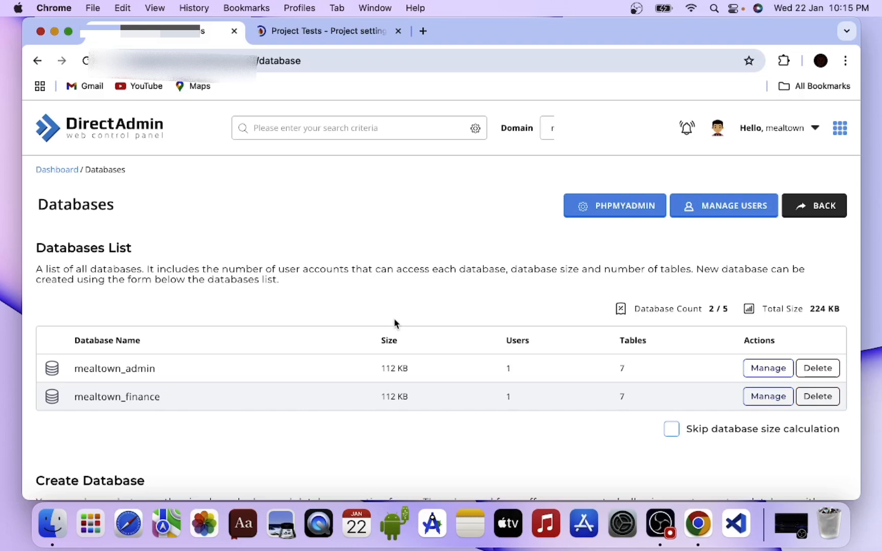
scroll(394, 324, down, 5)
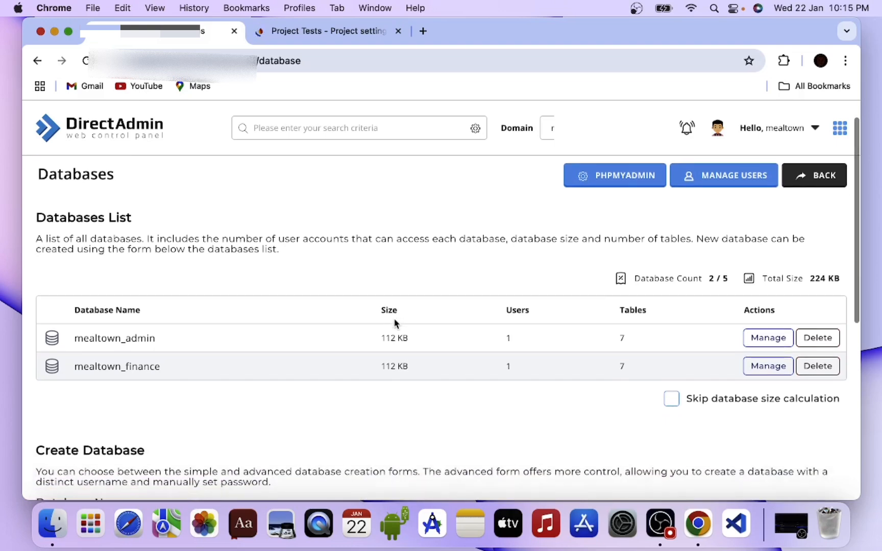
scroll(395, 323, down, 4)
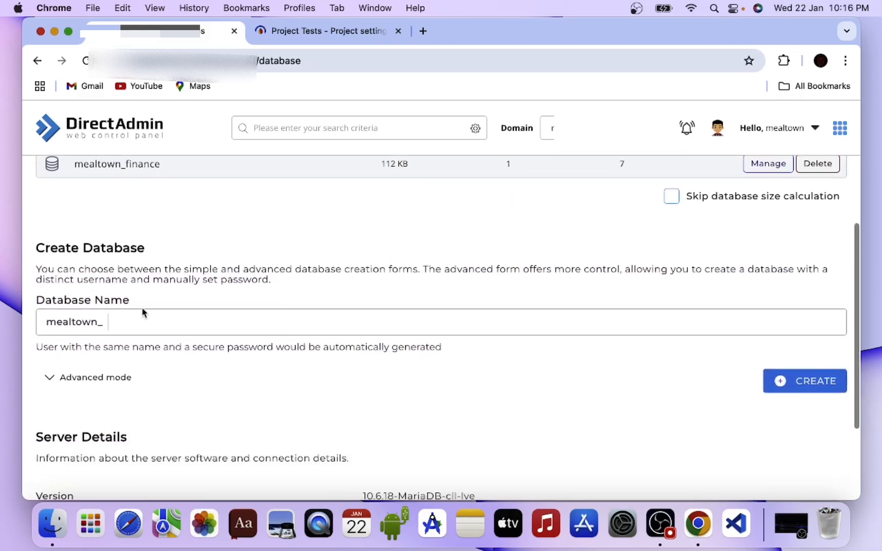
click(137, 312)
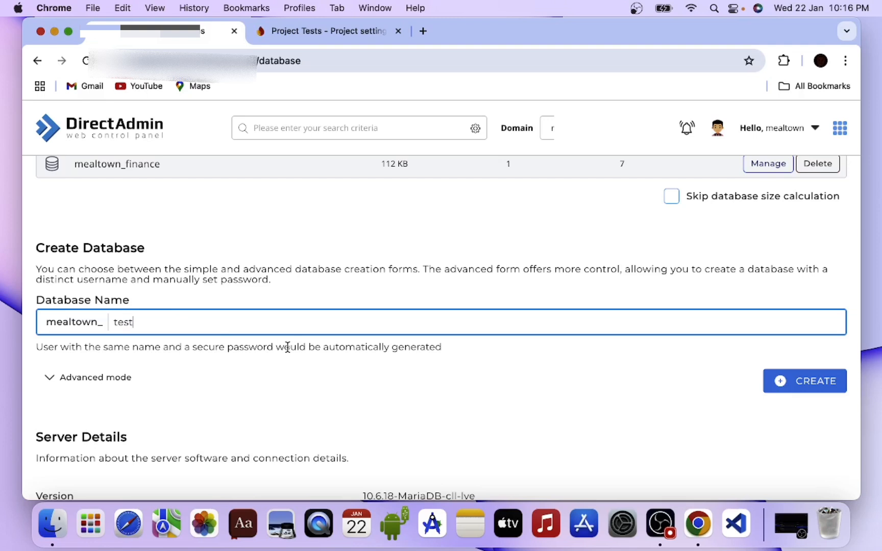
scroll(393, 341, down, 4)
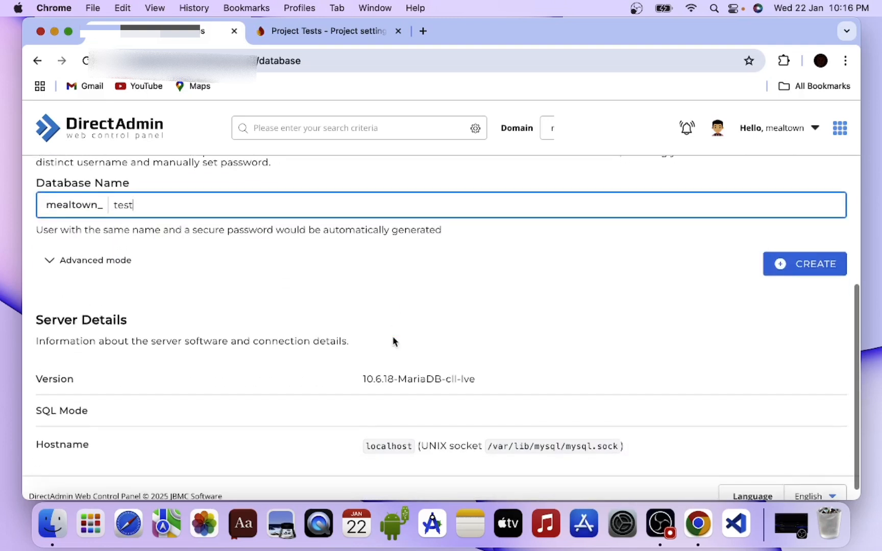
- Replace the generated database password with a custom one in advanced mode, create the database and dismiss the credentials summary
click(89, 257)
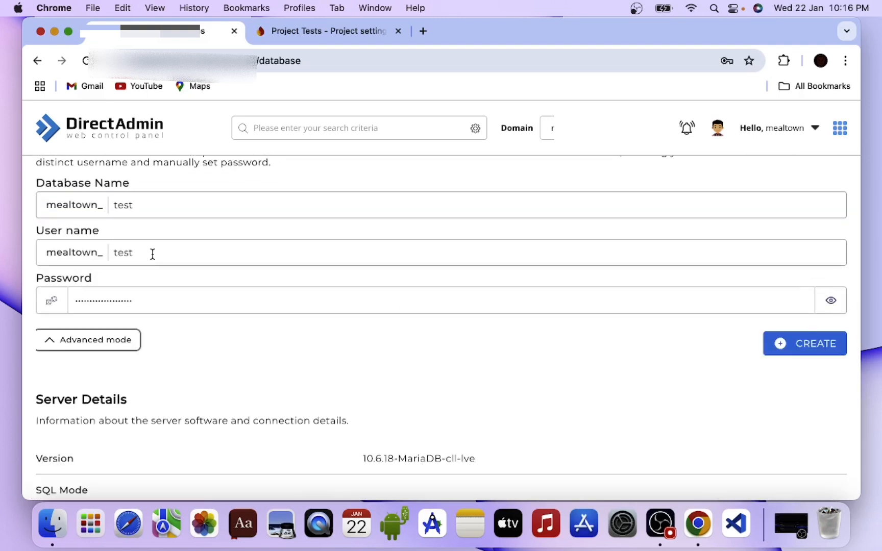
click(153, 253)
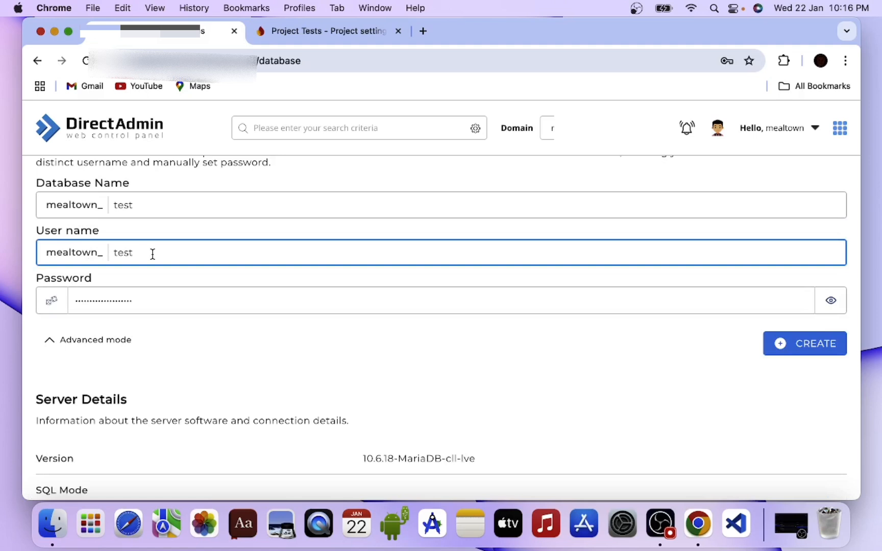
click(138, 306)
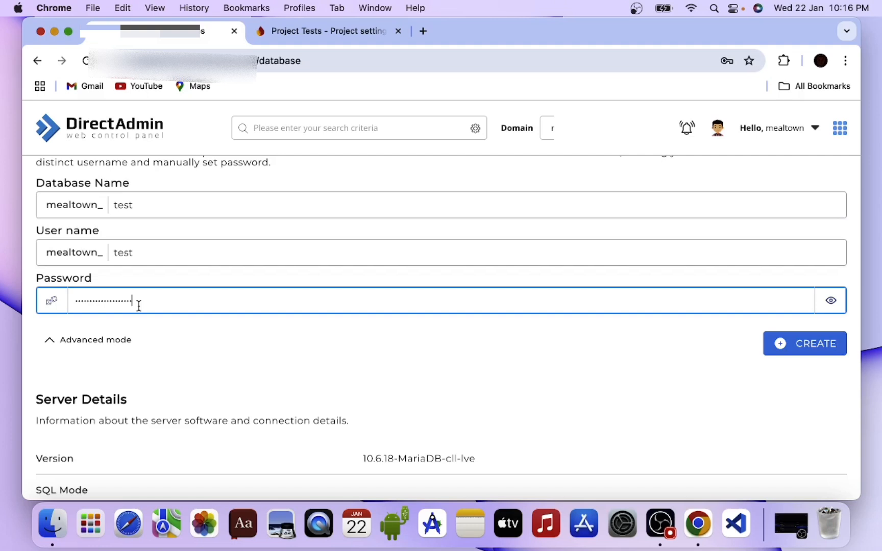
drag(139, 305, 69, 300)
text(••)
click(831, 301)
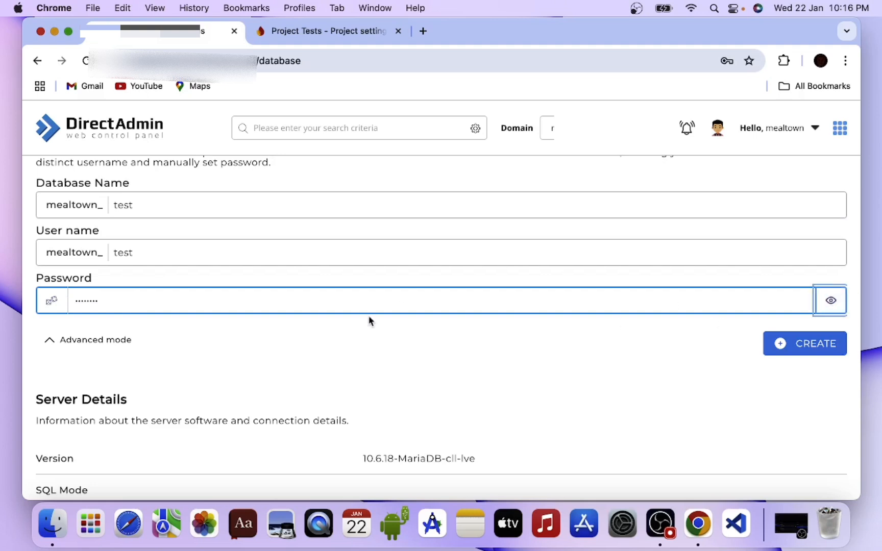
click(812, 343)
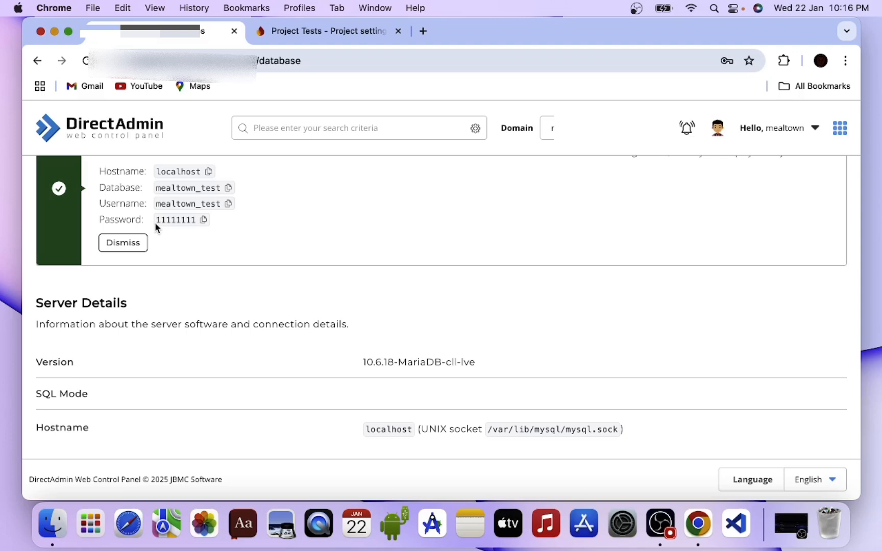
click(126, 246)
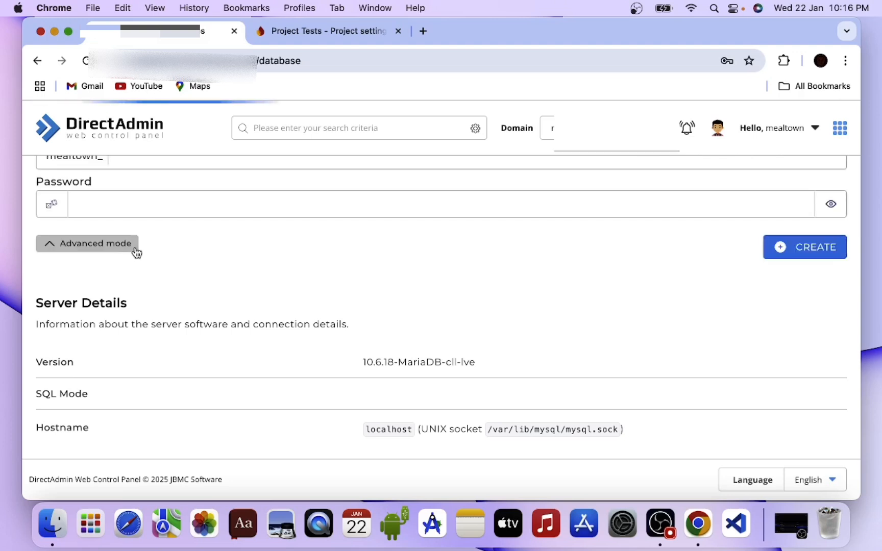
- Return to the dashboard, open Subdomain Management and decline saving the database password in the browser
scroll(248, 256, up, 10)
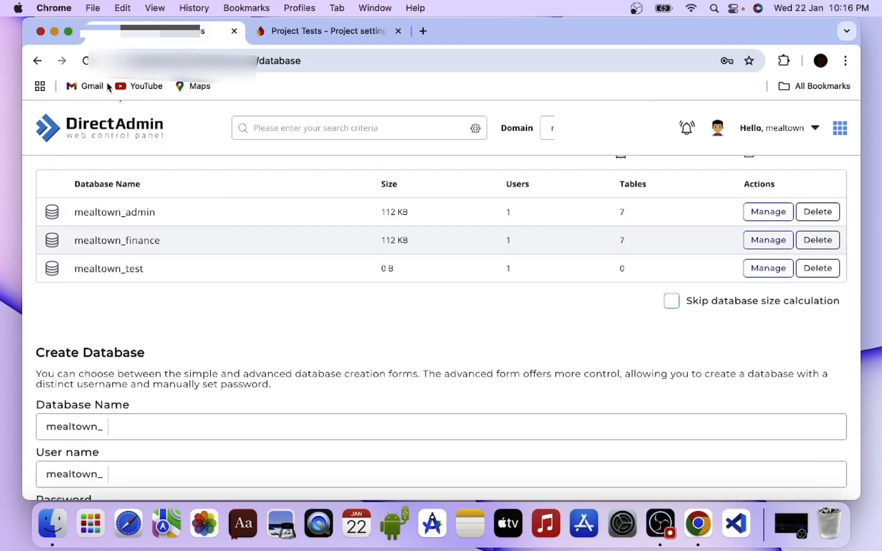
click(37, 61)
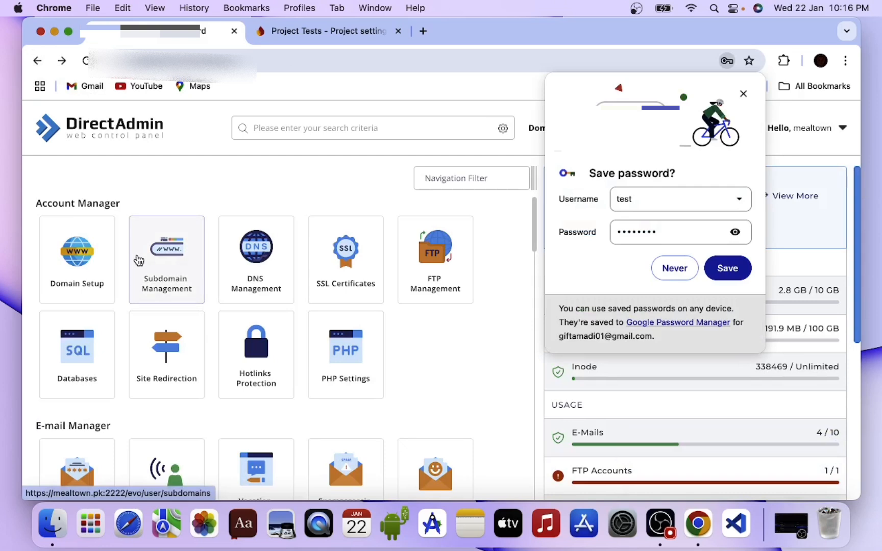
click(138, 261)
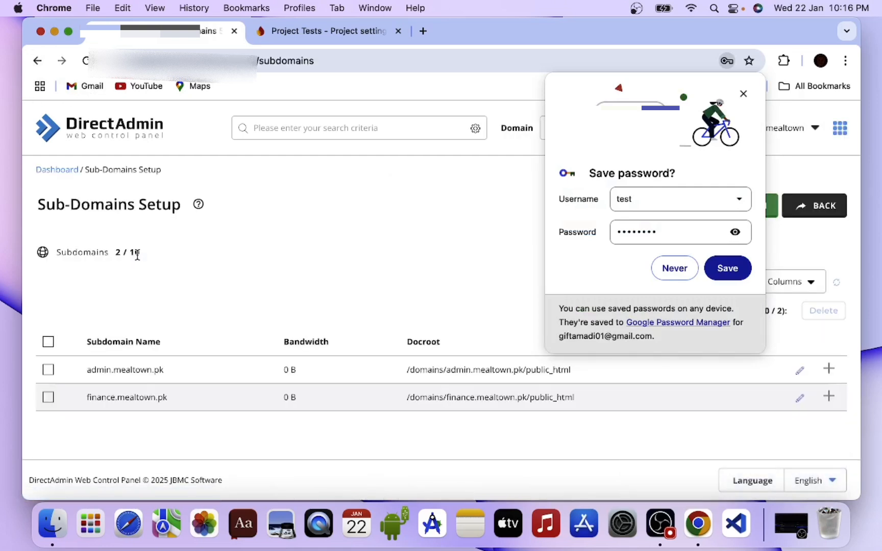
click(683, 277)
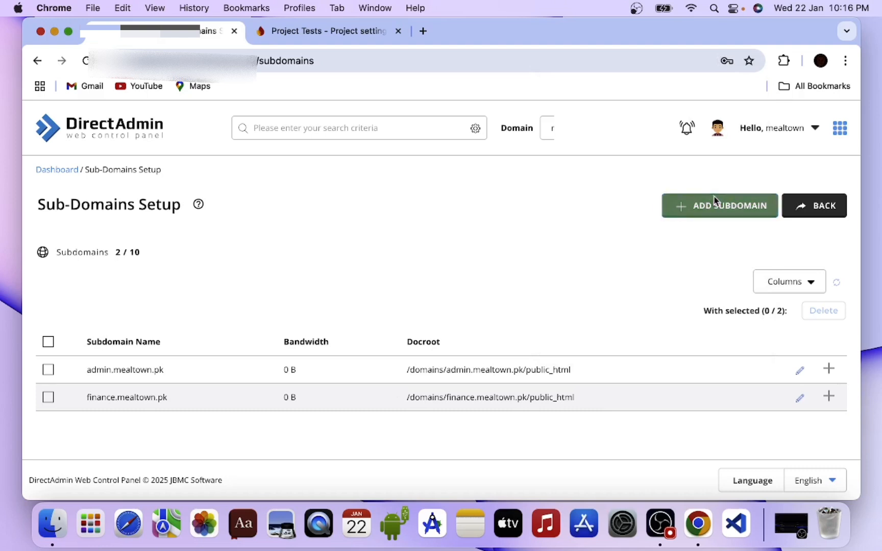
- Add a subdomain named test under mealtown.pk with the default document root
click(699, 206)
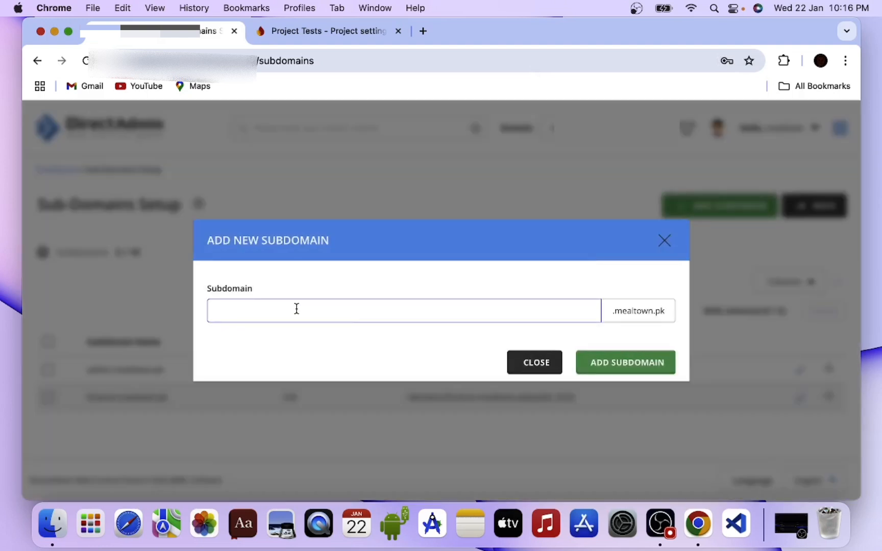
text(tes)
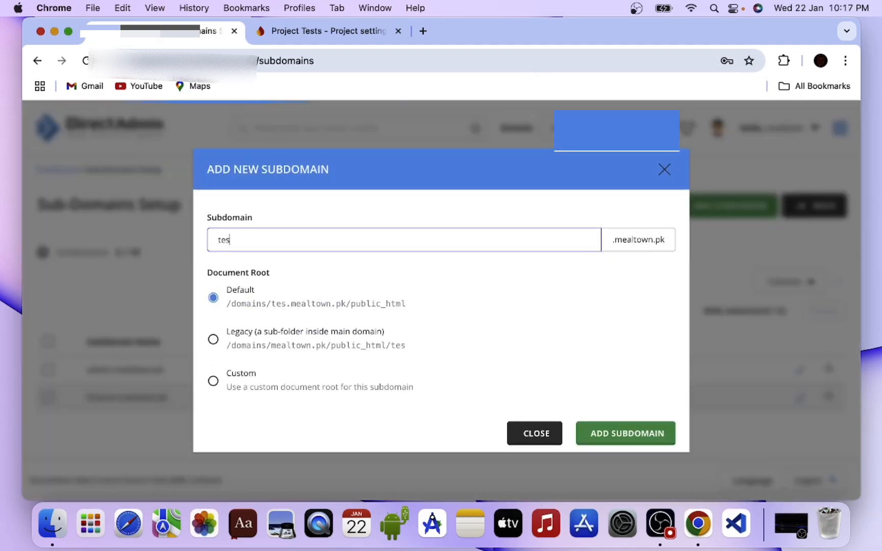
text(t)
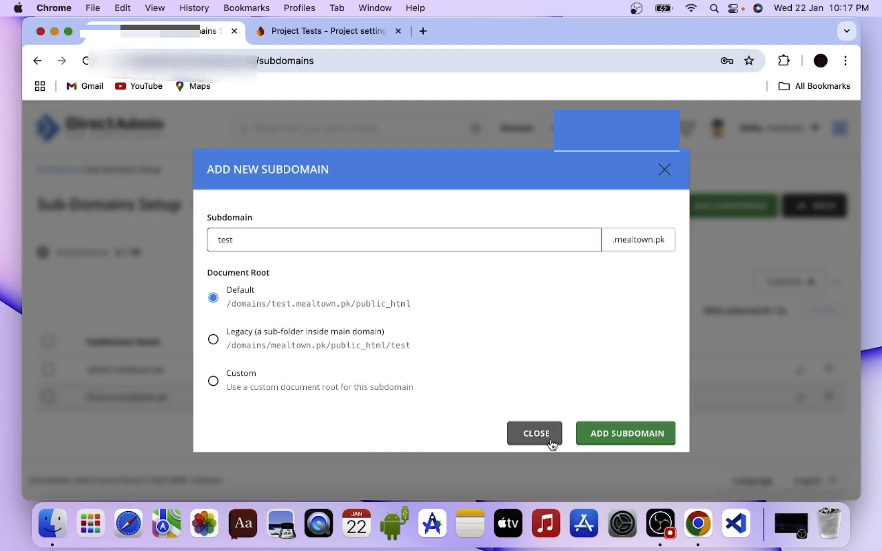
click(633, 434)
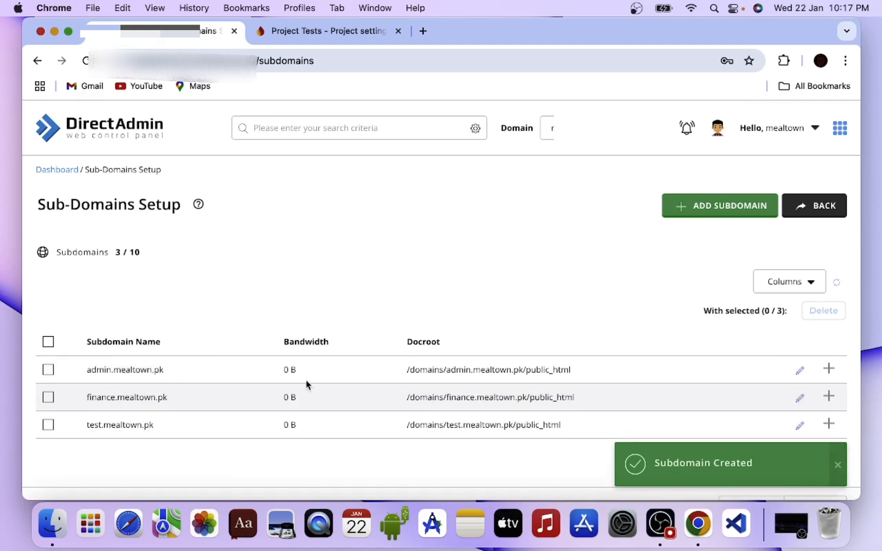
- Return to the dashboard and open the File Manager under System Info & Files
click(36, 60)
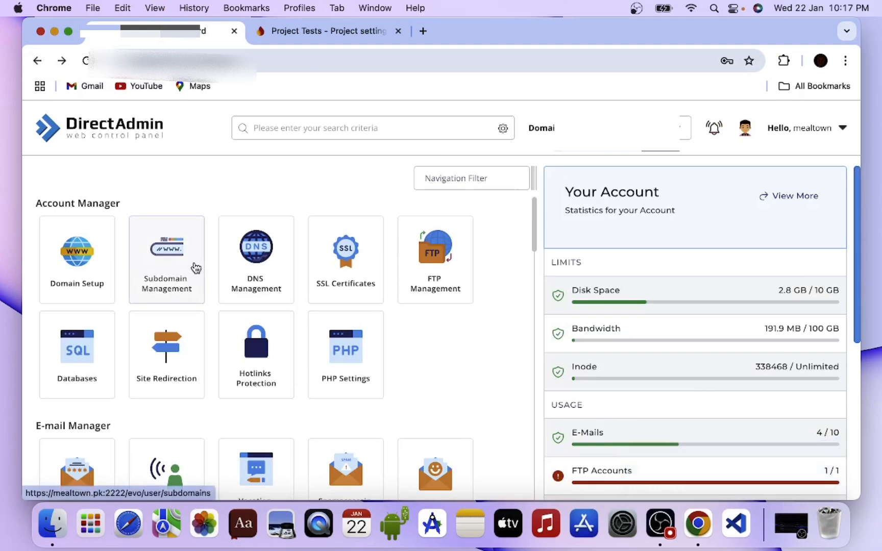
scroll(195, 268, down, 4)
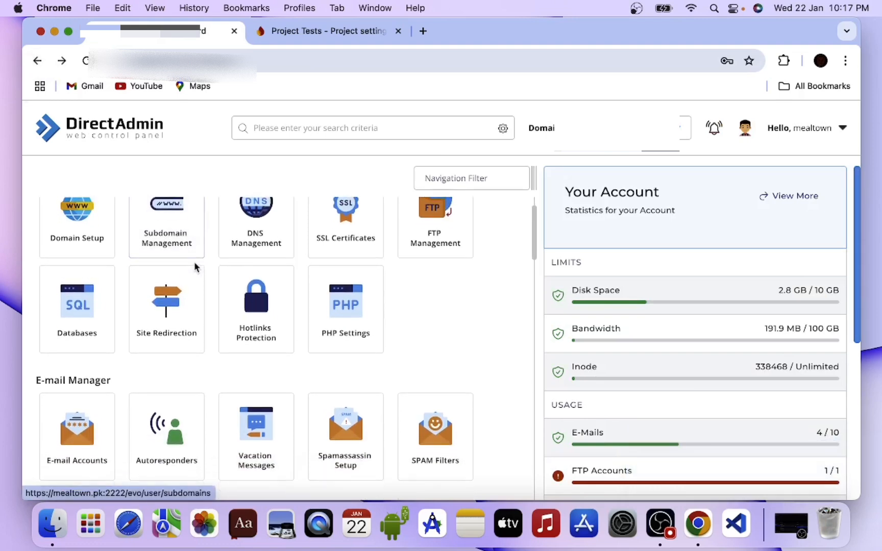
scroll(196, 267, up, 3)
scroll(196, 268, up, 1)
scroll(195, 267, down, 5)
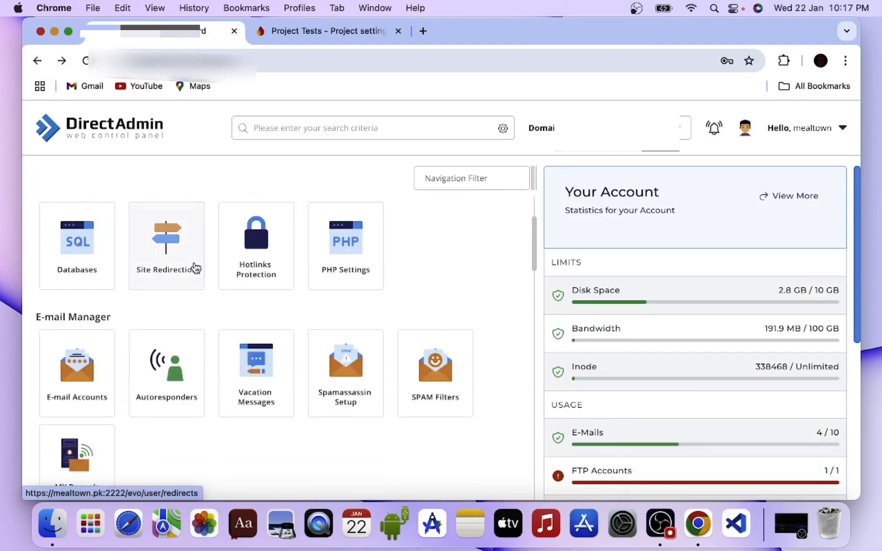
scroll(195, 267, down, 8)
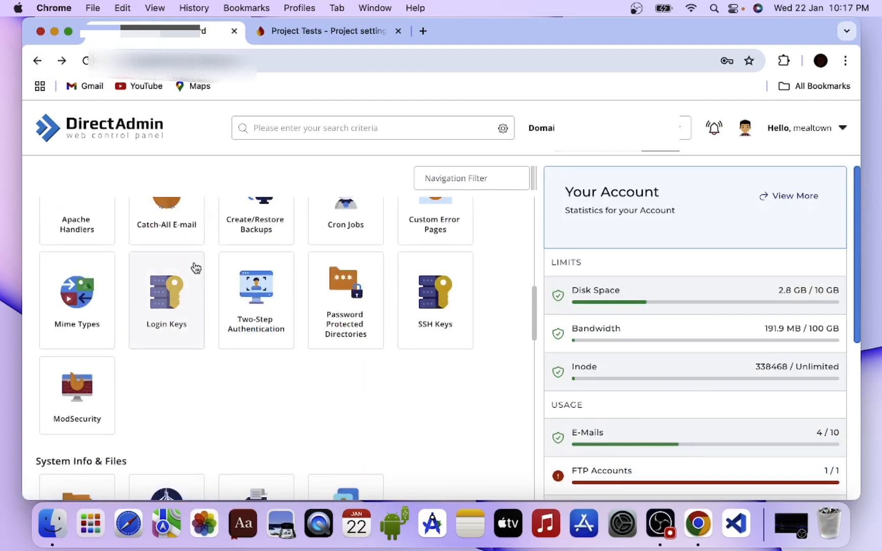
click(74, 382)
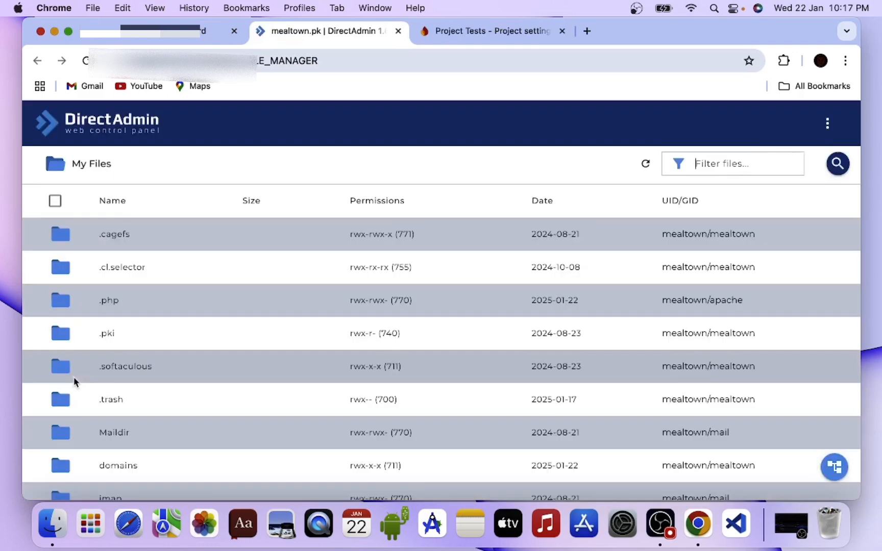
- Open the public_html folder of test.mealtown.pk inside the domains folder
scroll(74, 380, down, 1)
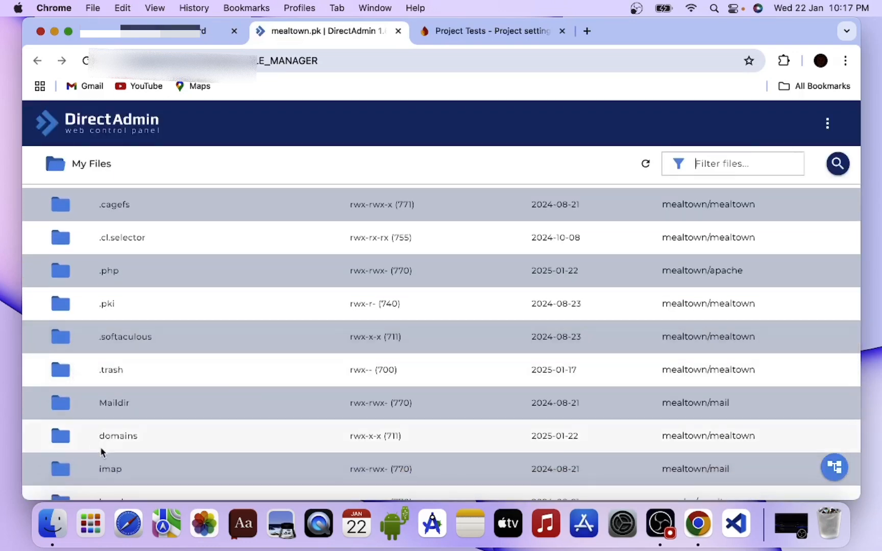
scroll(102, 447, down, 2)
scroll(117, 446, down, 1)
click(131, 347)
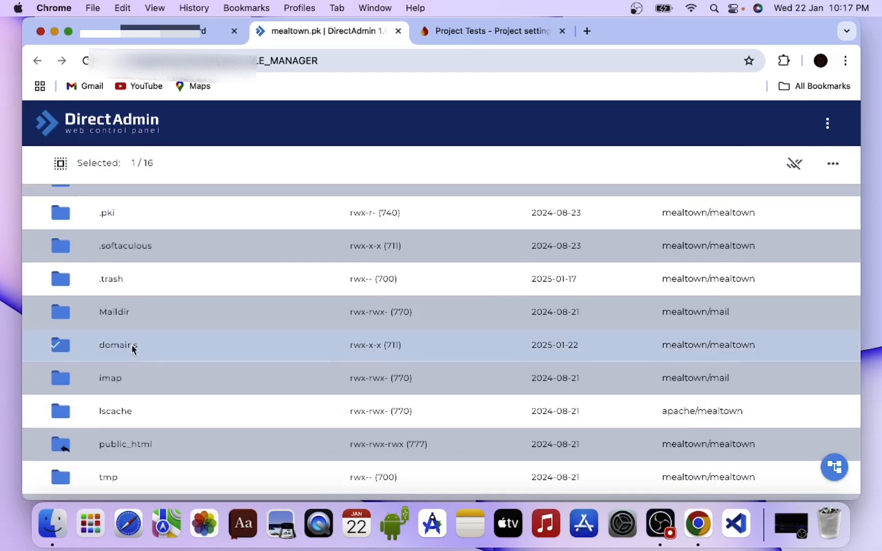
click(131, 346)
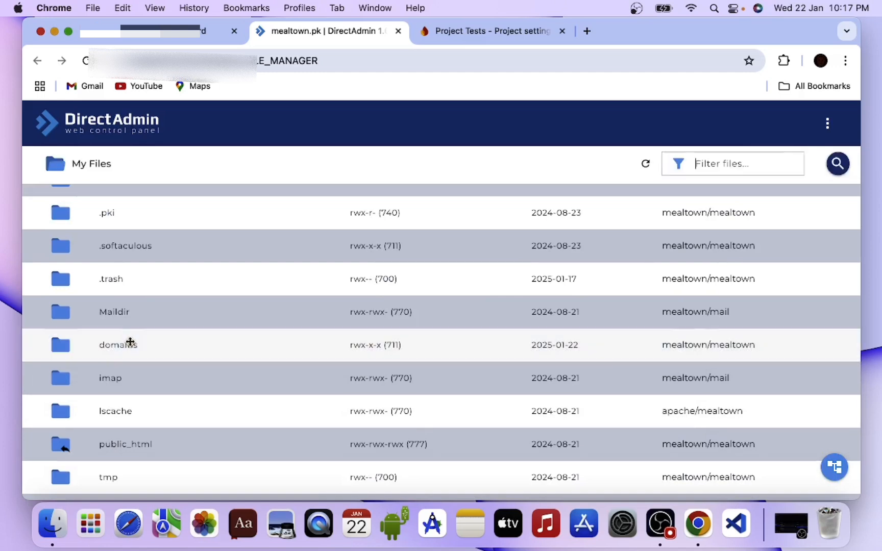
double_click(117, 345)
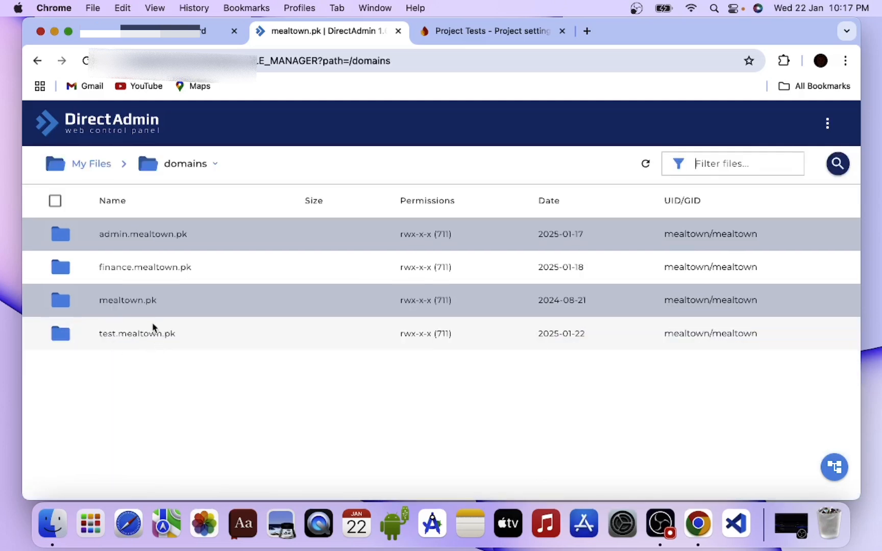
double_click(142, 334)
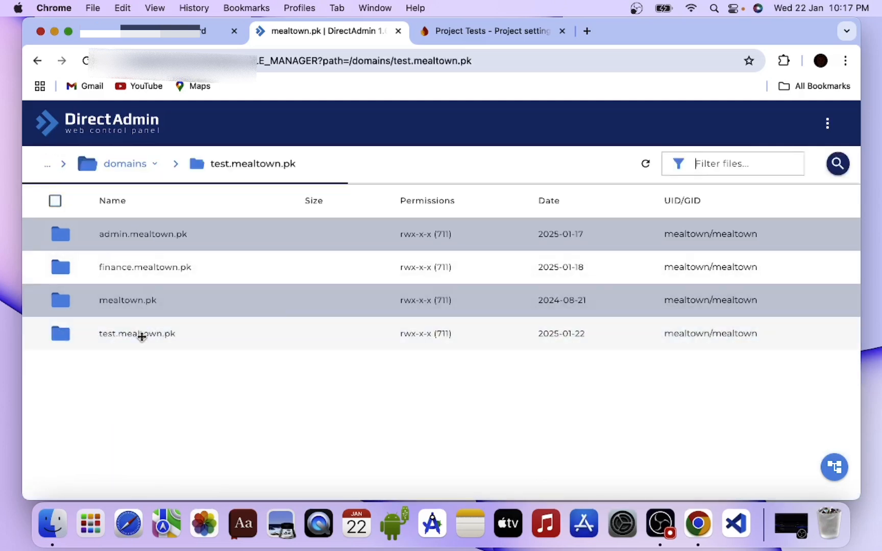
double_click(138, 236)
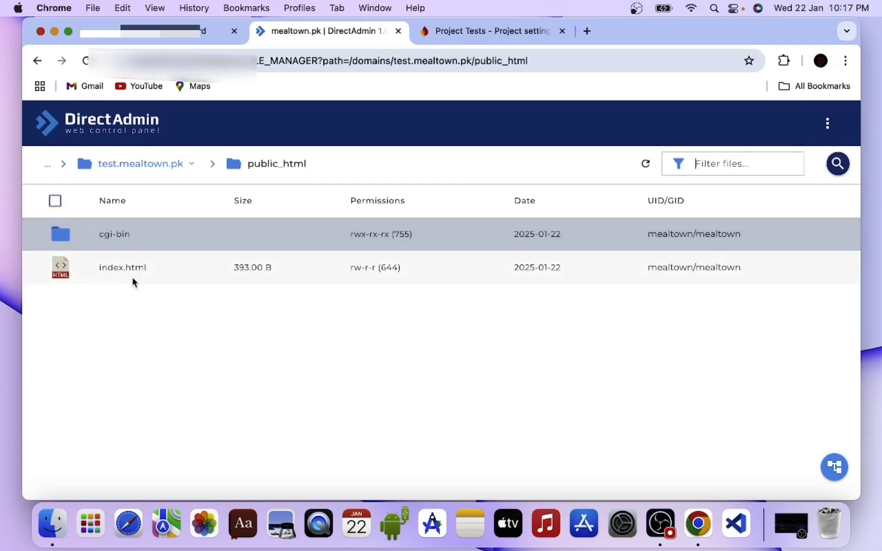
- Upload Admin Panel.zip from Downloads into the test subdomain's public_html folder and close the upload page
click(827, 123)
click(744, 236)
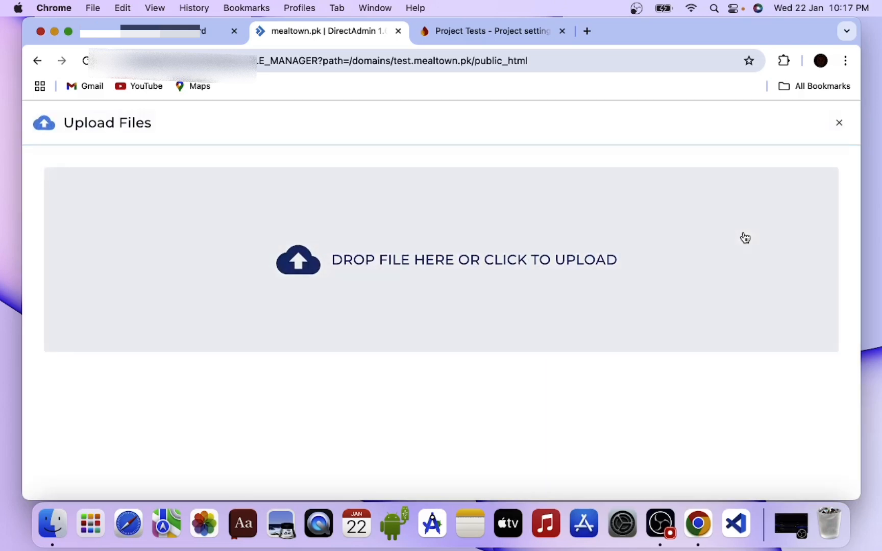
click(352, 277)
click(307, 200)
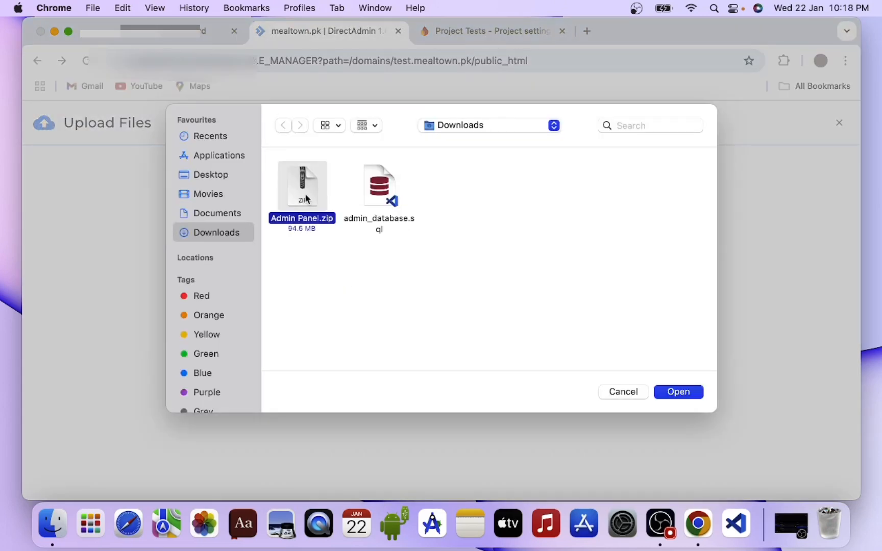
click(682, 393)
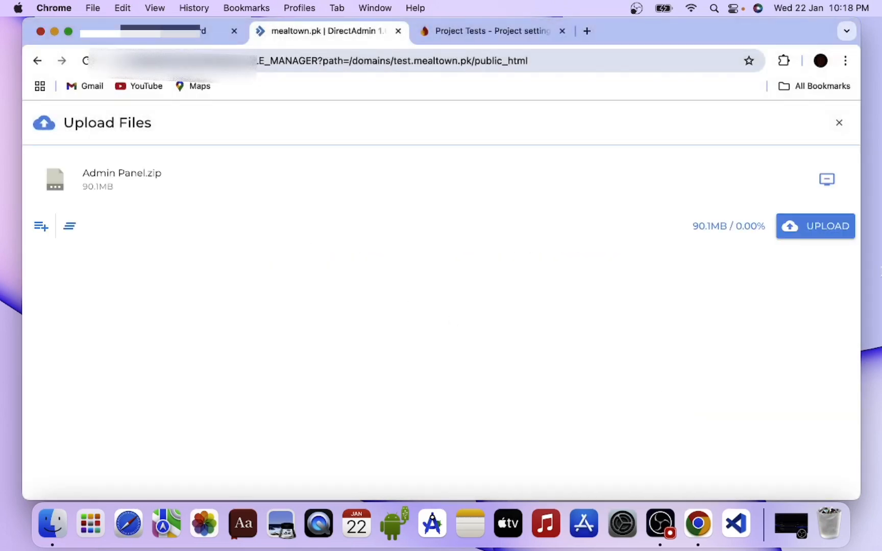
click(827, 235)
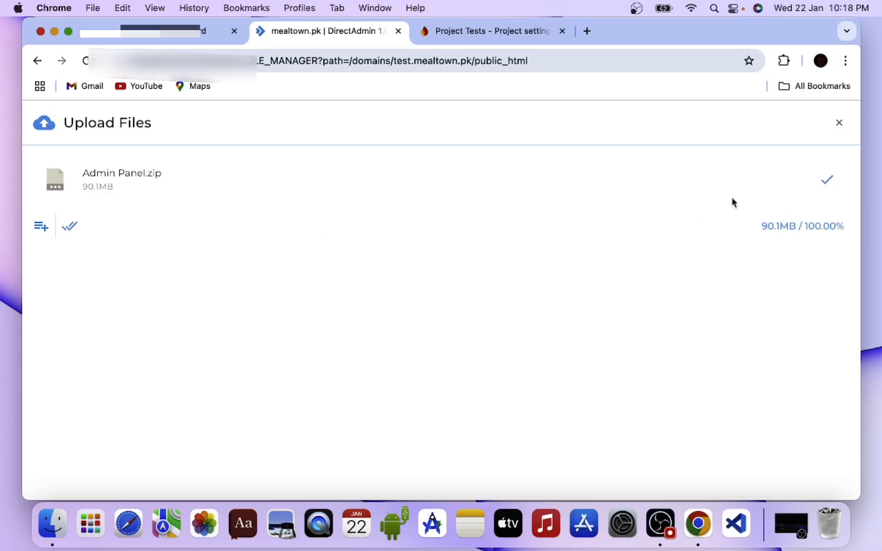
click(826, 179)
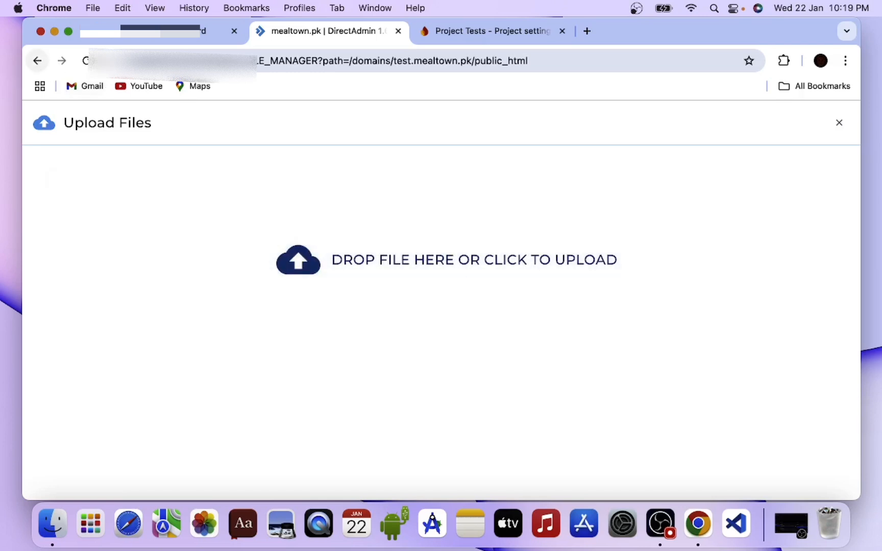
click(839, 124)
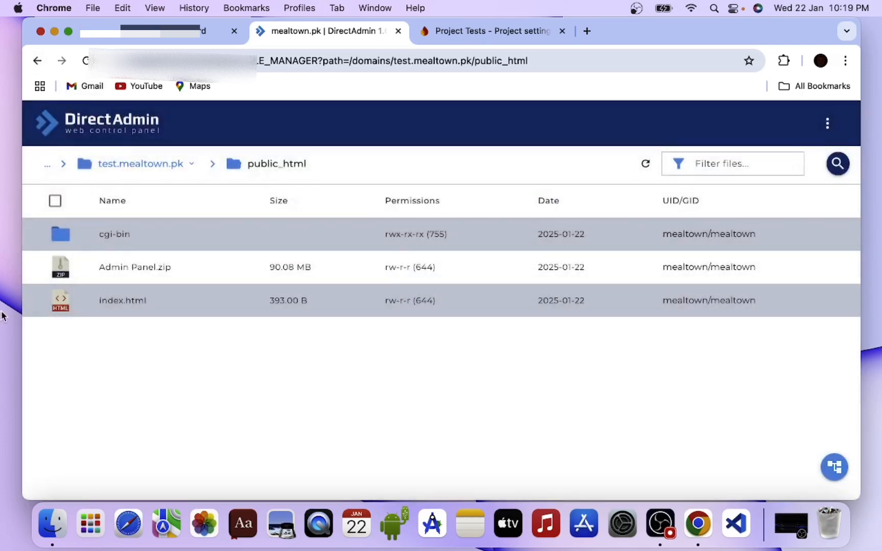
- Rename the uploaded Admin Panel.zip archive as admin.zip
click(123, 270)
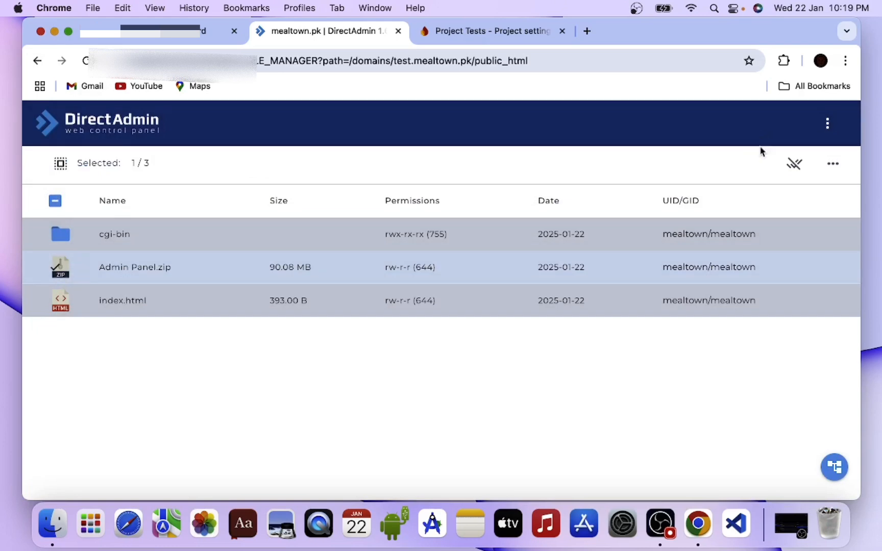
click(837, 168)
click(736, 281)
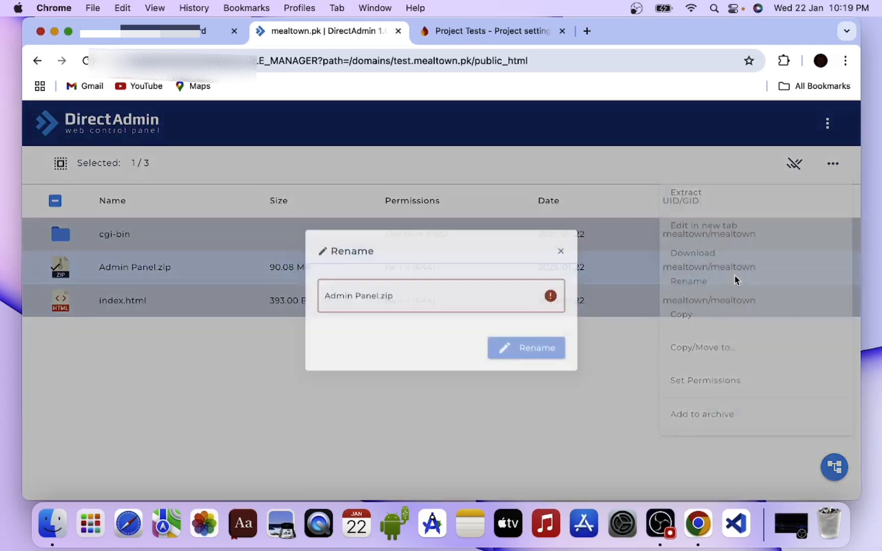
text(ad)
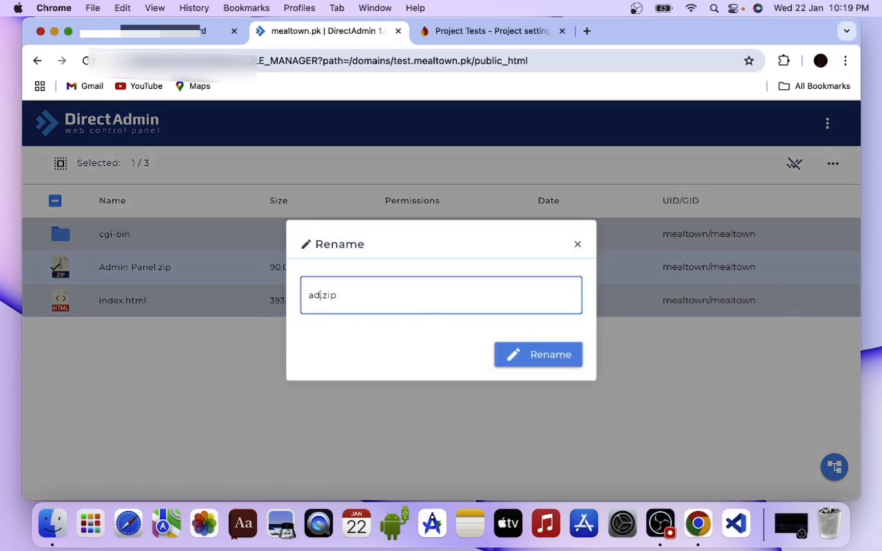
text(min)
key(Return)
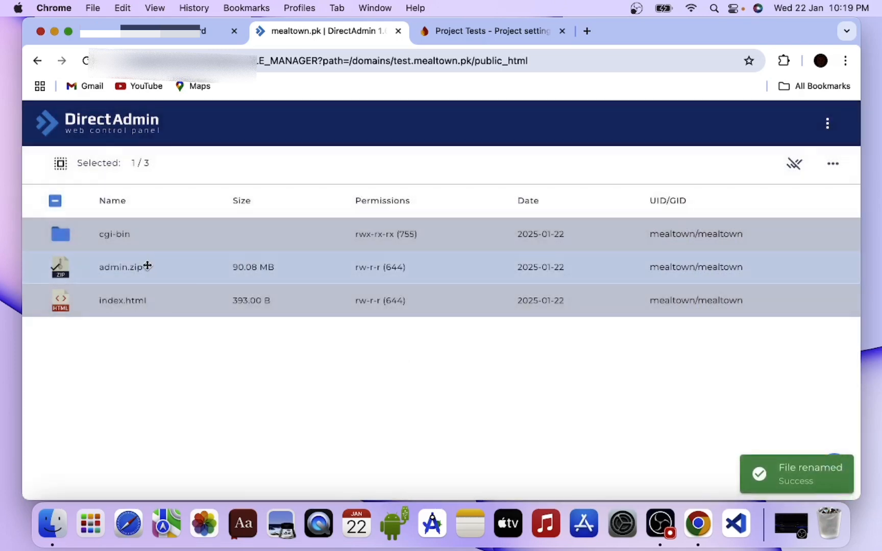
- Extract the Admin Panel folder from admin.zip into /domains/test.mealtown.pk/public_html
click(147, 266)
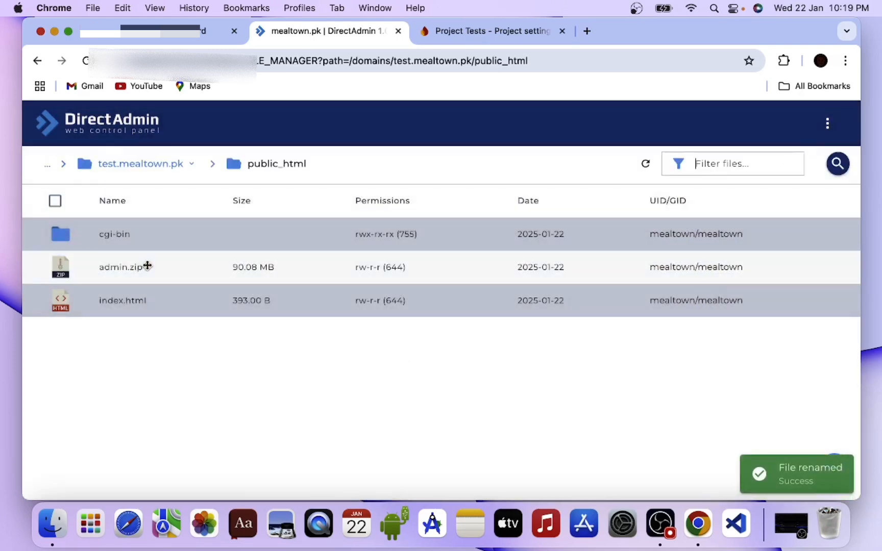
click(146, 265)
right_click(148, 267)
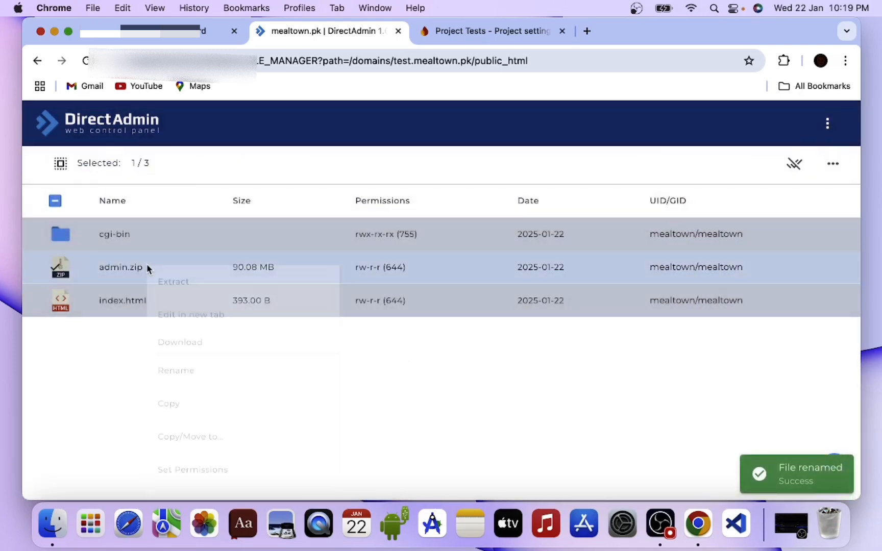
click(168, 288)
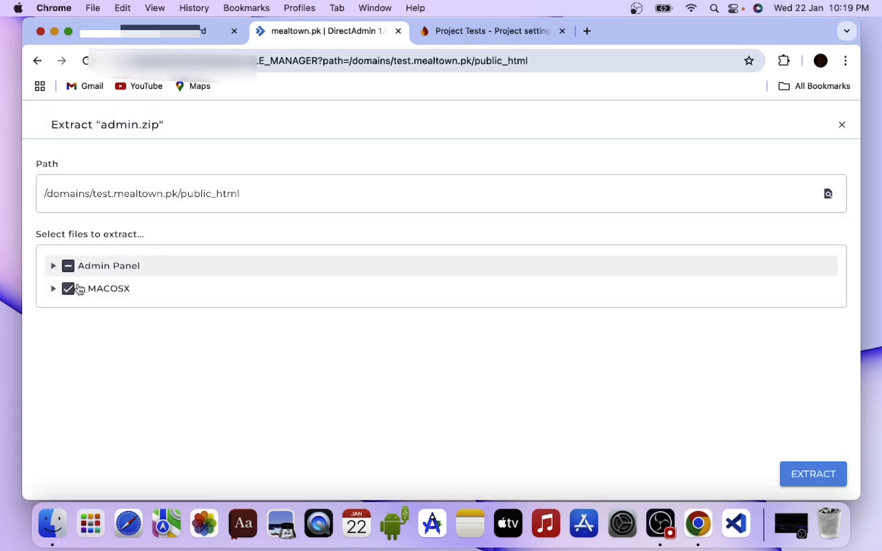
click(85, 273)
click(820, 474)
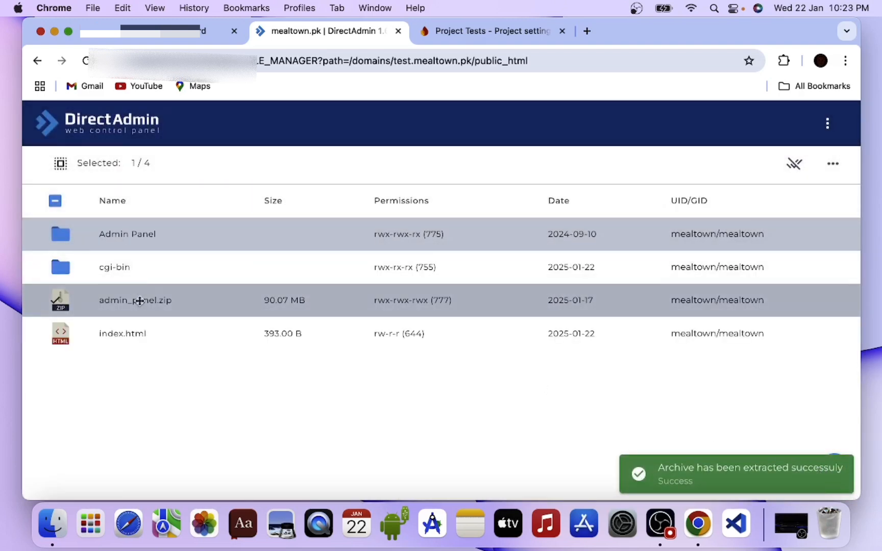
- Remove the admin_panel.zip archive from public_html, sending it to the trash
right_click(136, 303)
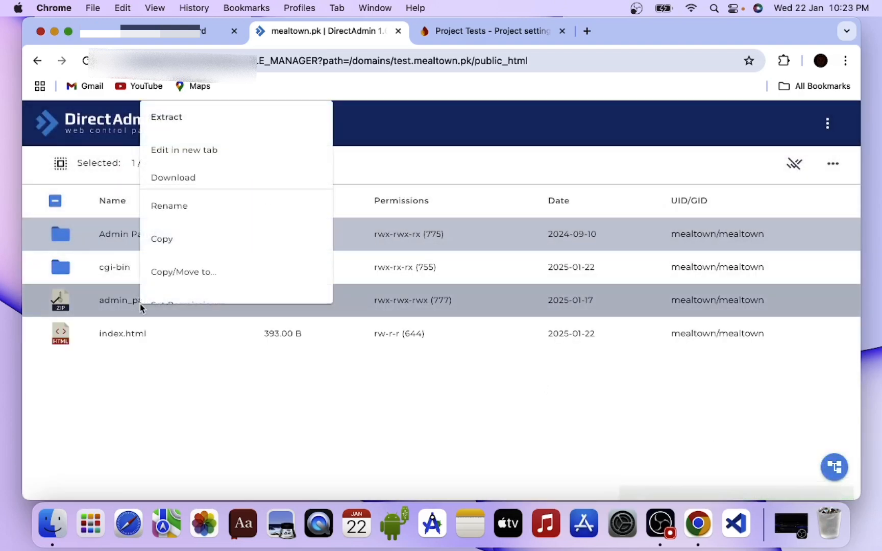
scroll(183, 234, down, 3)
click(200, 284)
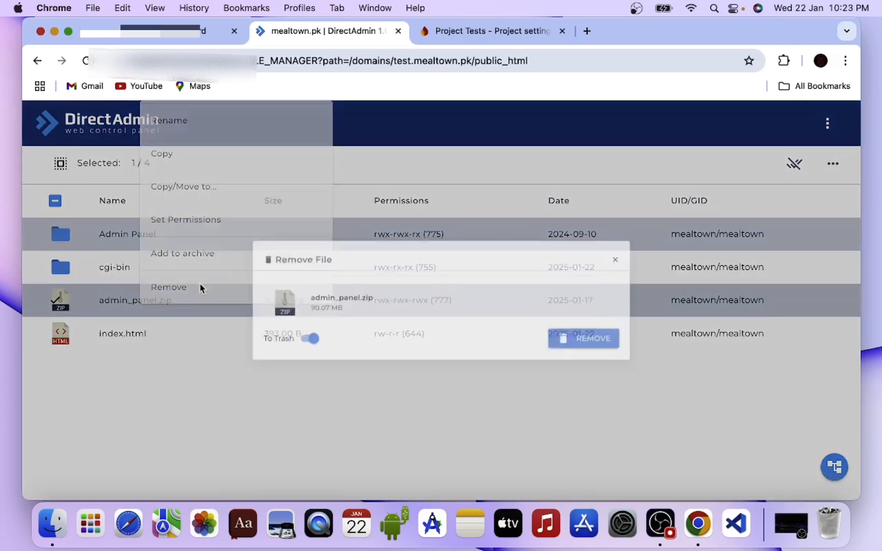
click(623, 349)
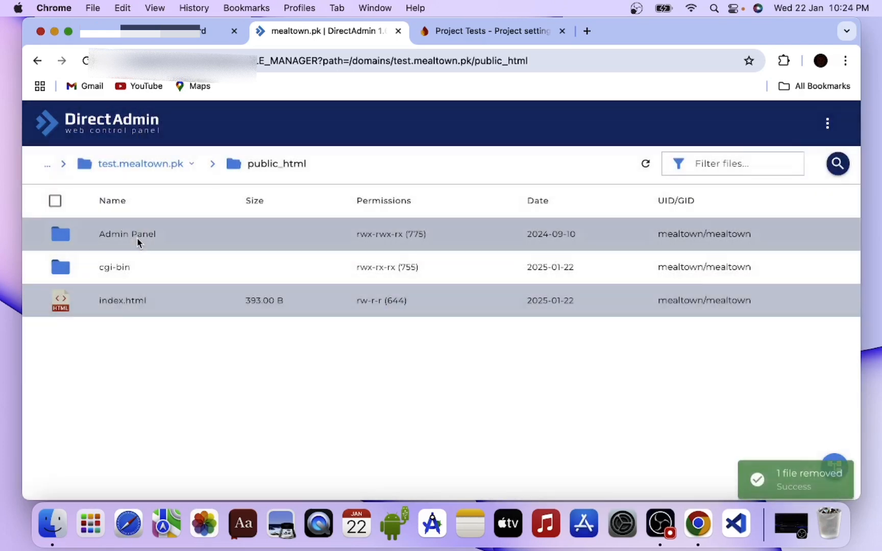
- Rename the extracted Admin Panel folder in public_html as testadmin
click(138, 239)
right_click(137, 239)
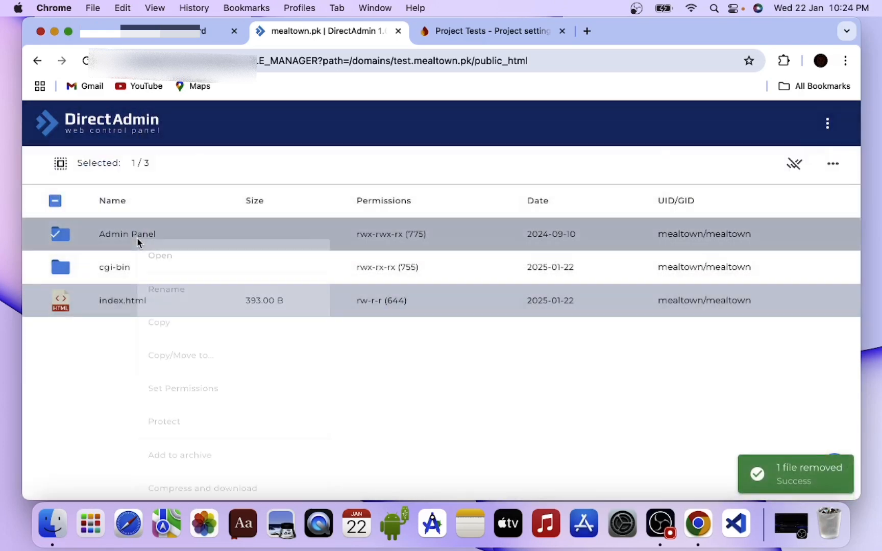
click(178, 295)
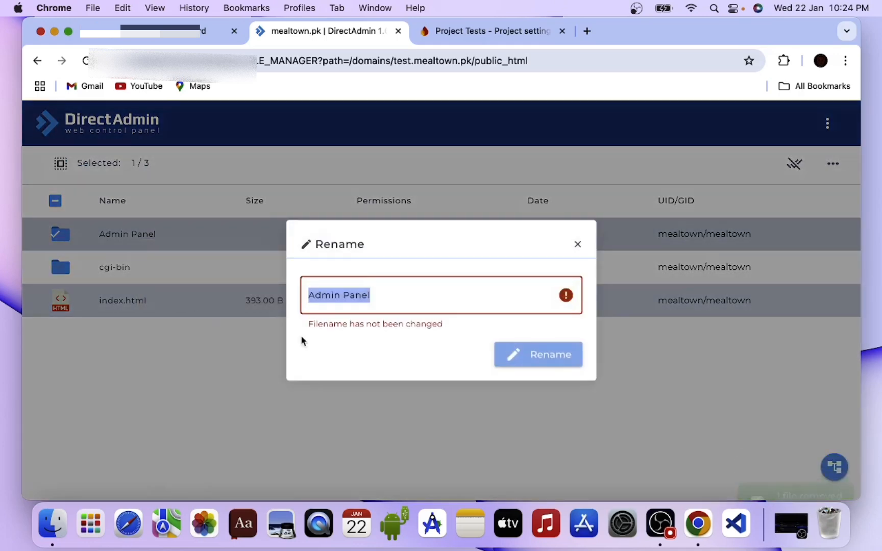
text(testadmin)
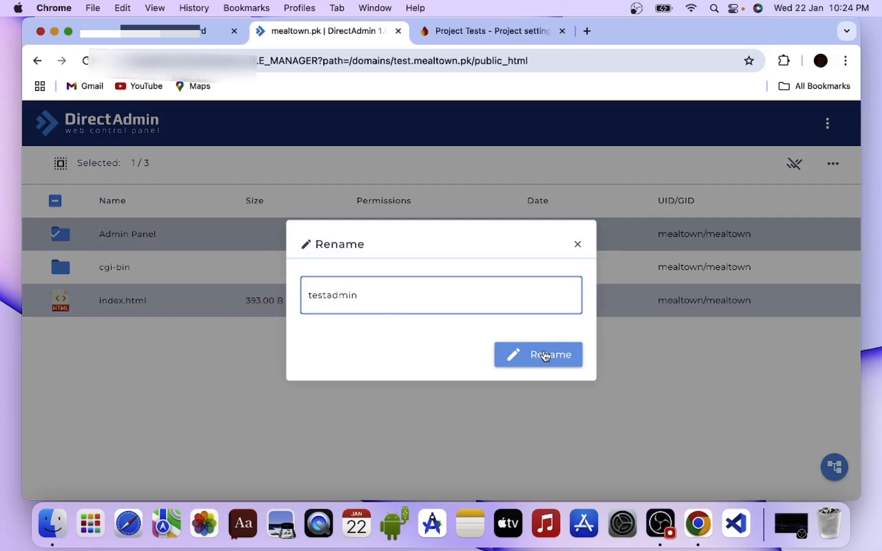
click(545, 356)
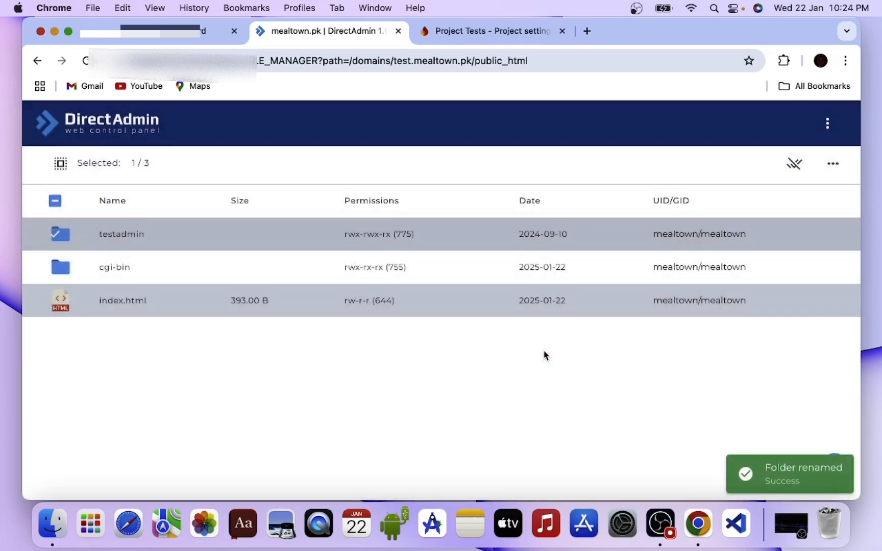
- Open the .env file inside the testadmin folder for editing at its database settings
double_click(111, 239)
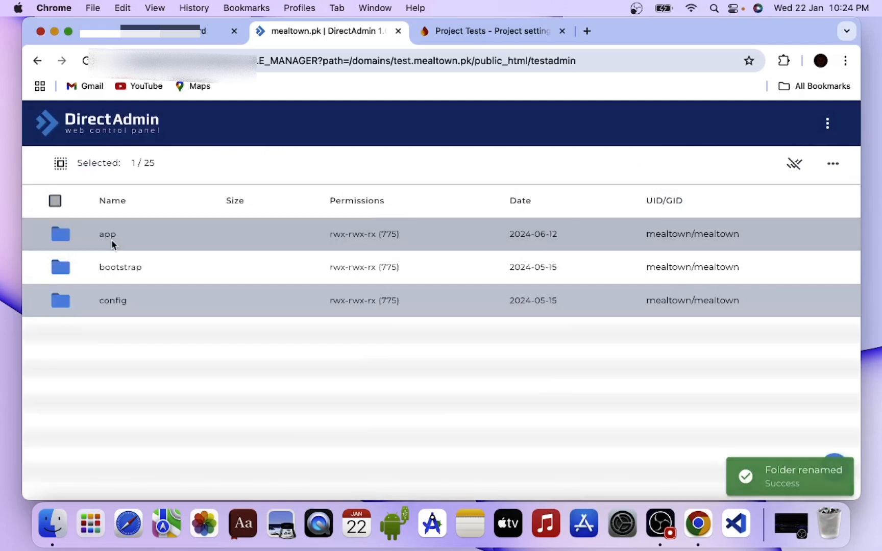
scroll(120, 421, down, 5)
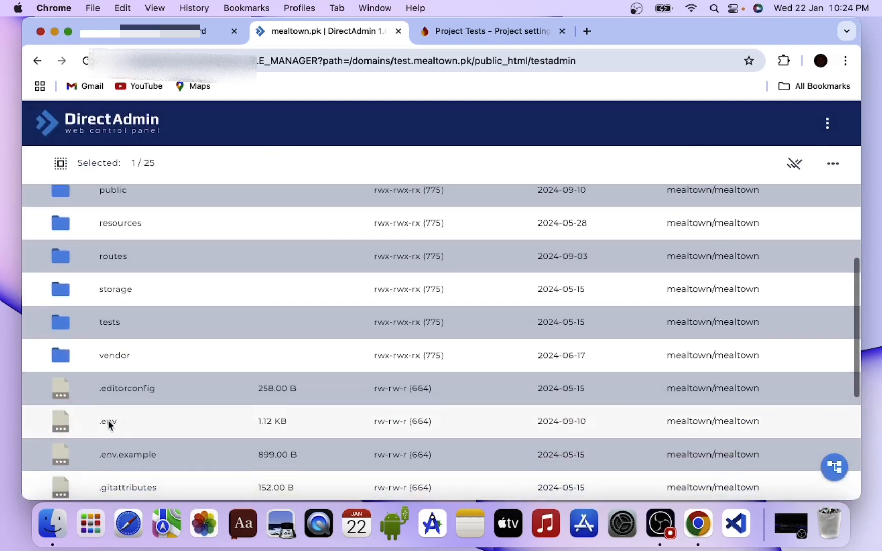
double_click(115, 424)
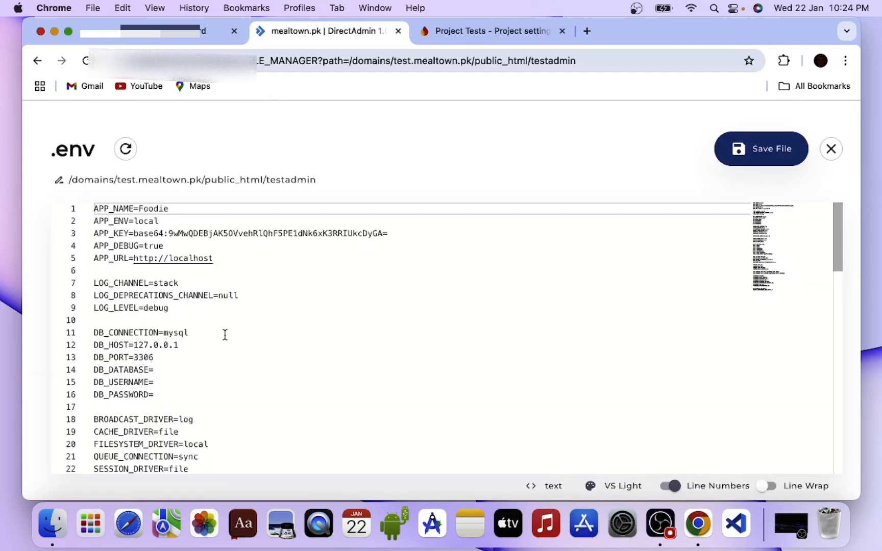
scroll(215, 363, down, 3)
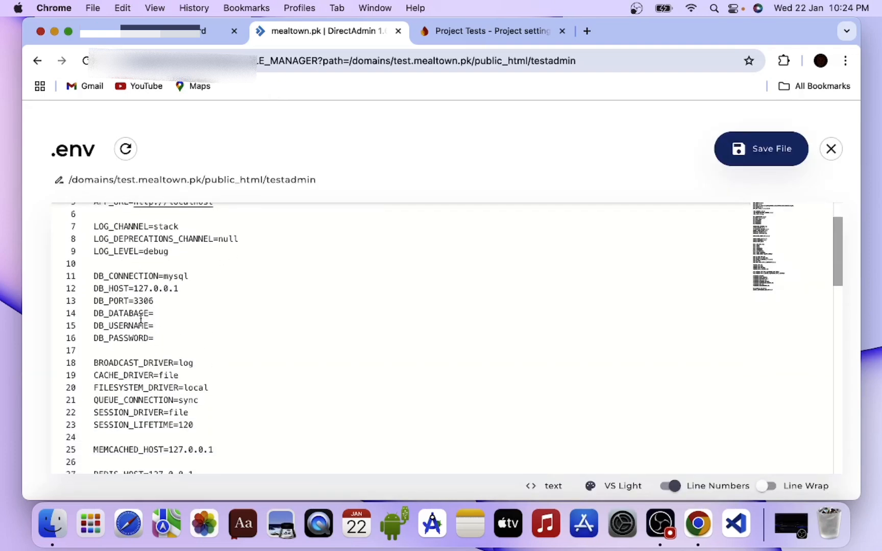
- Copy the database name mealtown_test from the DirectAdmin databases list and paste it as the DB_DATABASE value in .env
key(super+bracketleft)
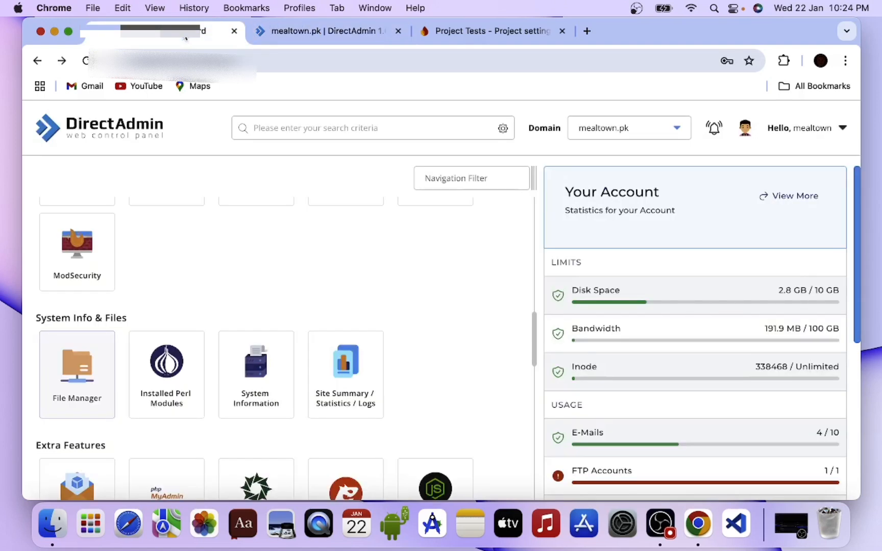
scroll(109, 310, up, 10)
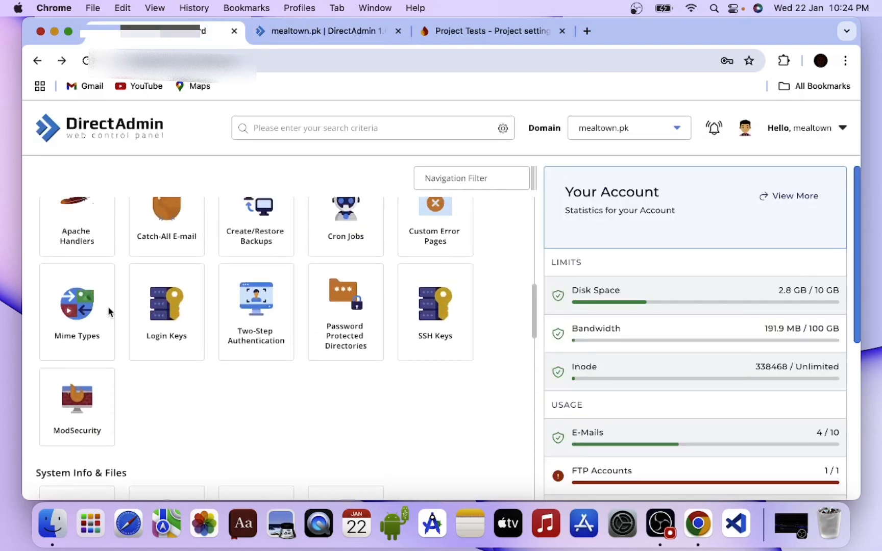
scroll(108, 311, up, 8)
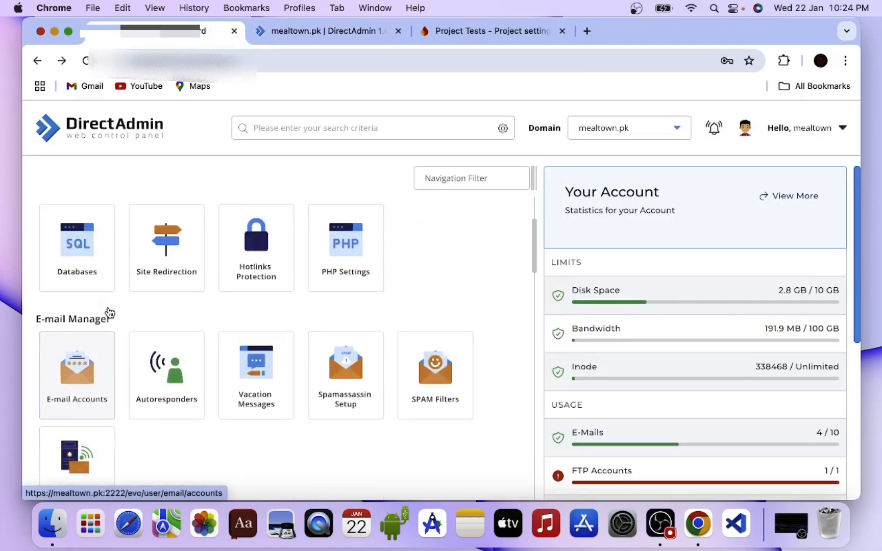
click(109, 313)
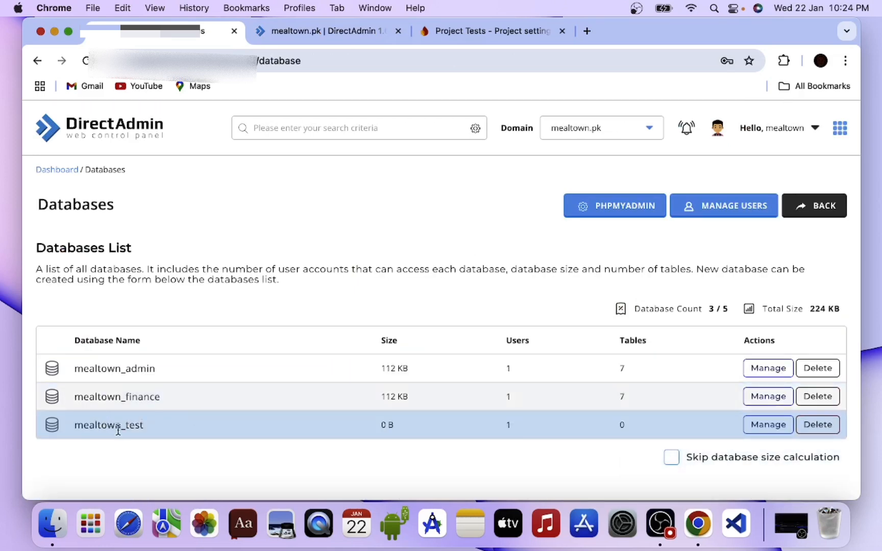
drag(148, 428, 75, 425)
key(super+c)
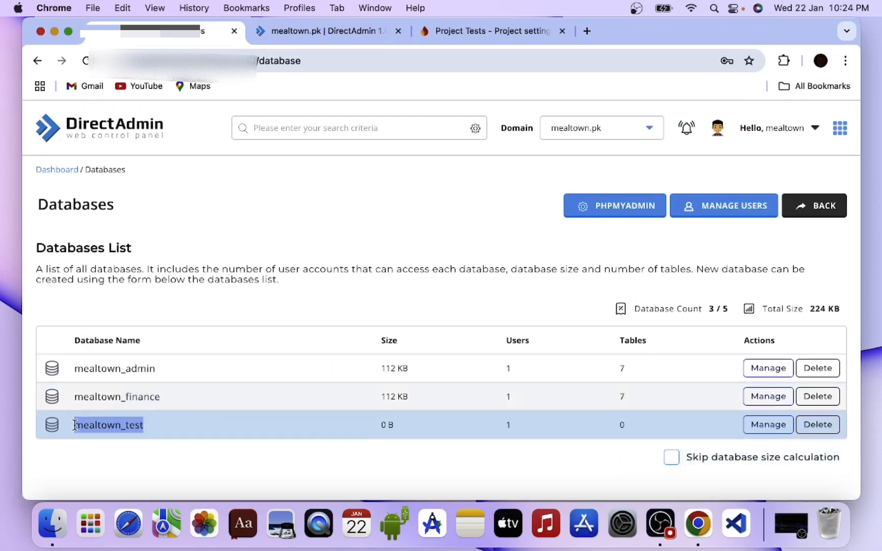
click(335, 37)
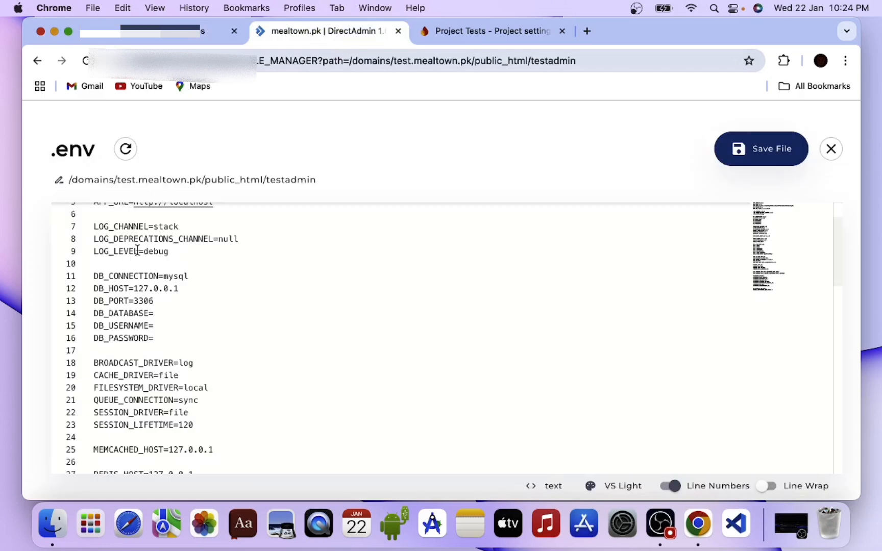
click(179, 311)
key(super+v)
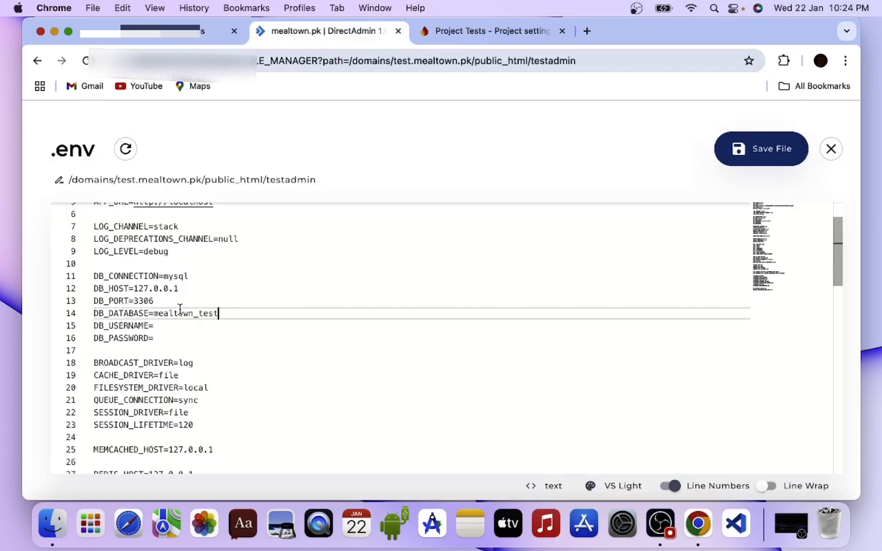
- Set DB_USERNAME to mealtown_test and enter the database password as the DB_PASSWORD value in .env
click(178, 325)
key(super+v)
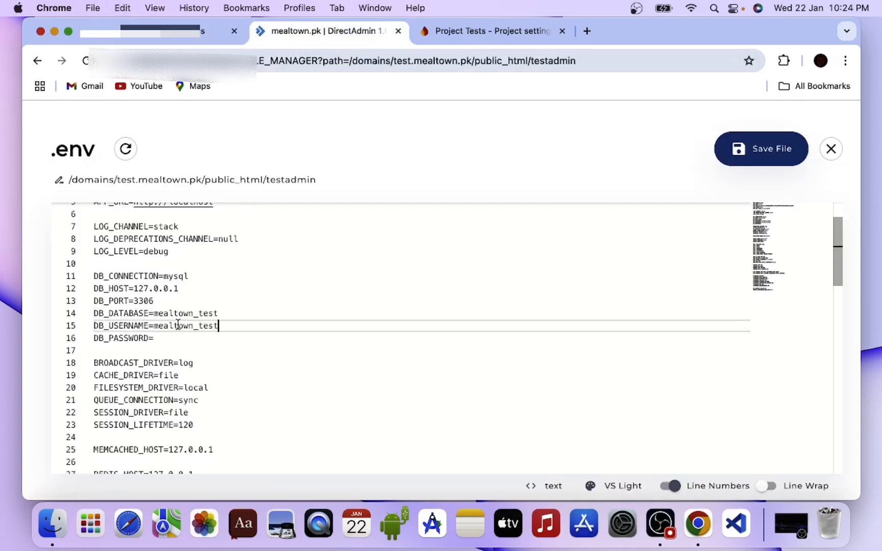
click(181, 336)
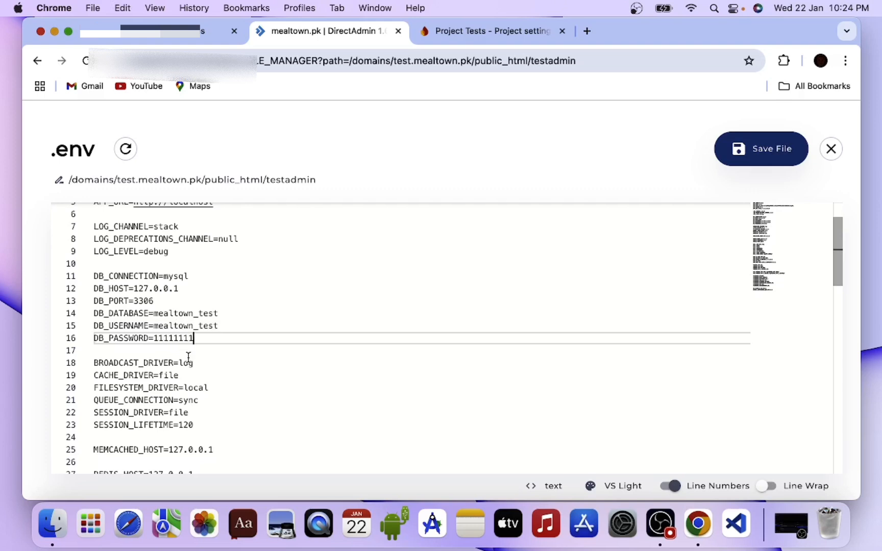
text(11111111)
- Copy the apiKey value from the Firebase web app configuration and paste it as FIREBASE_APIKEY in .env
scroll(188, 358, down, 10)
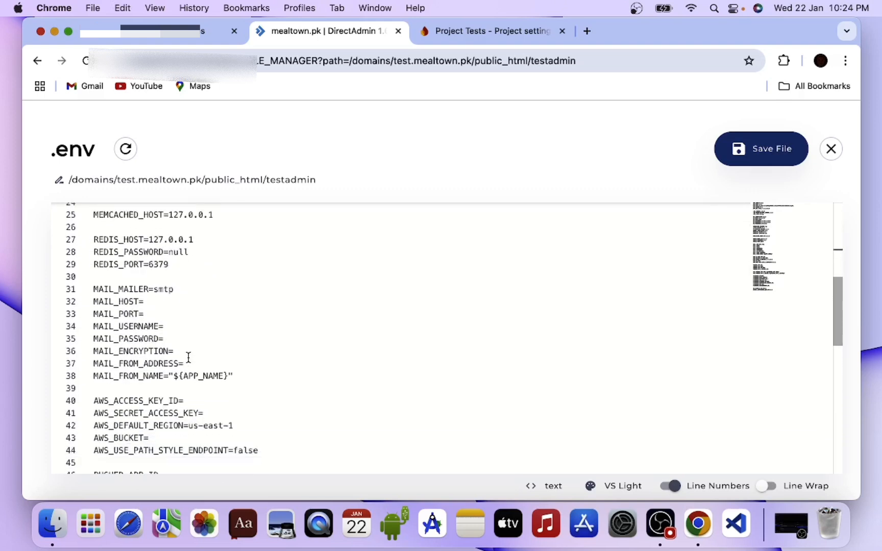
scroll(189, 357, down, 7)
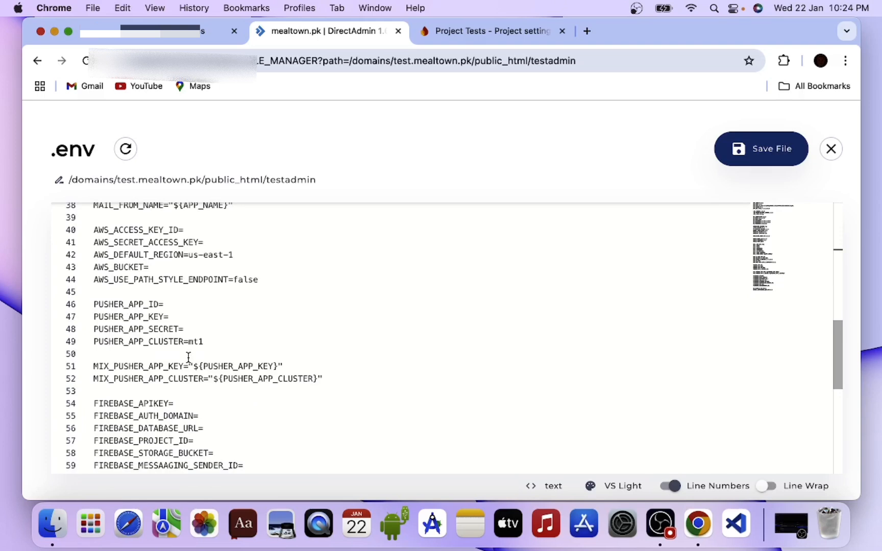
scroll(188, 358, down, 5)
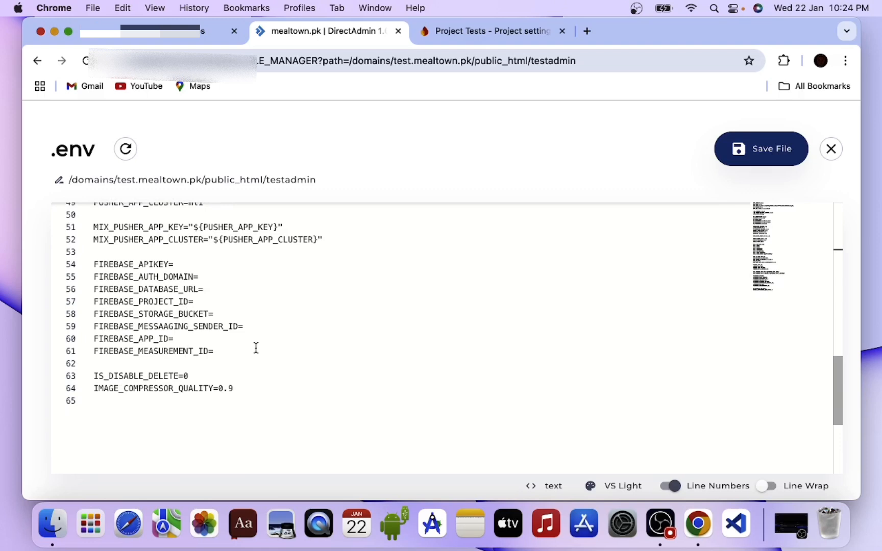
click(435, 34)
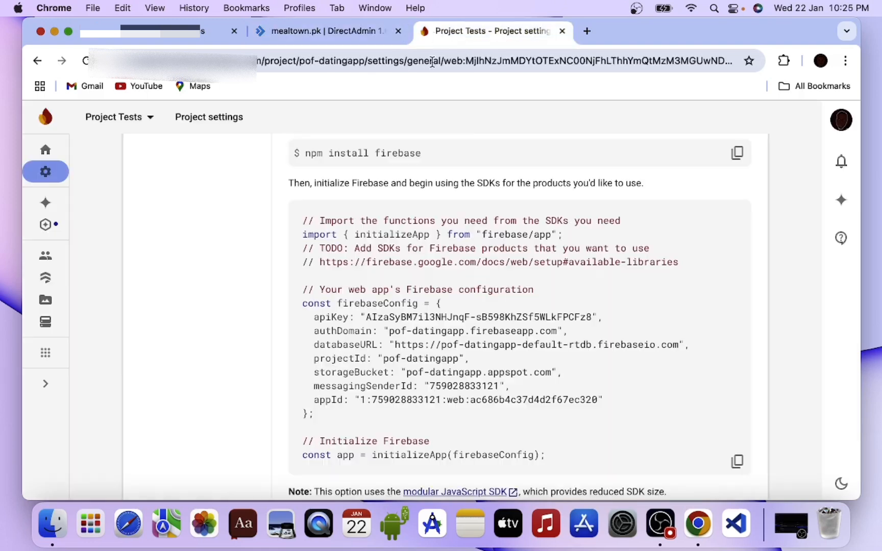
double_click(421, 316)
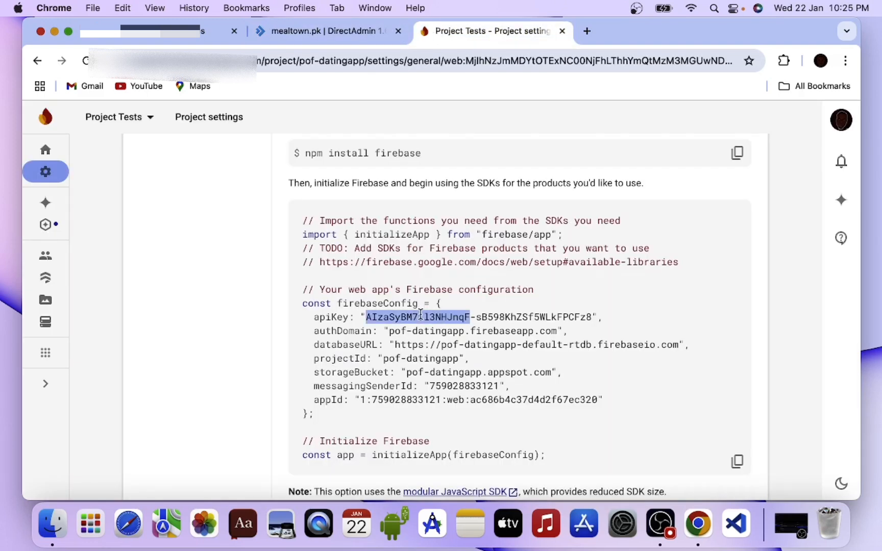
triple_click(421, 316)
click(588, 285)
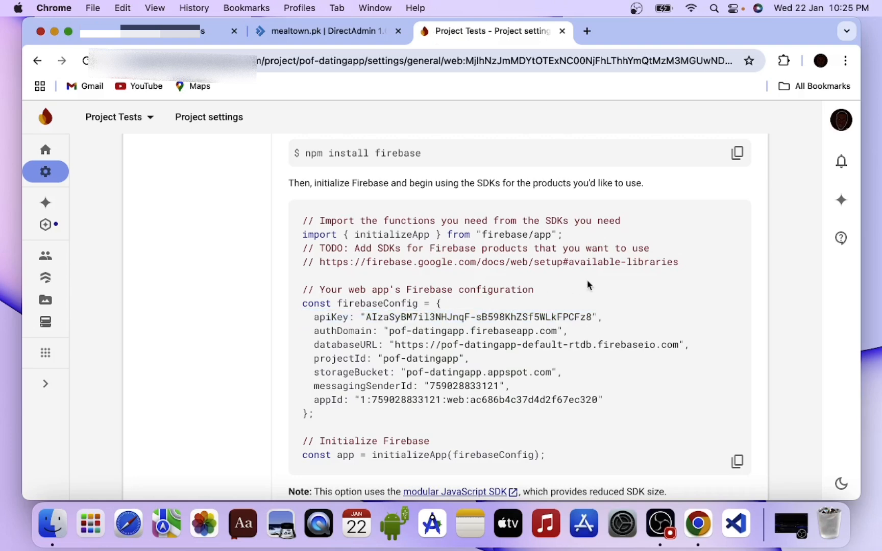
drag(592, 320, 369, 317)
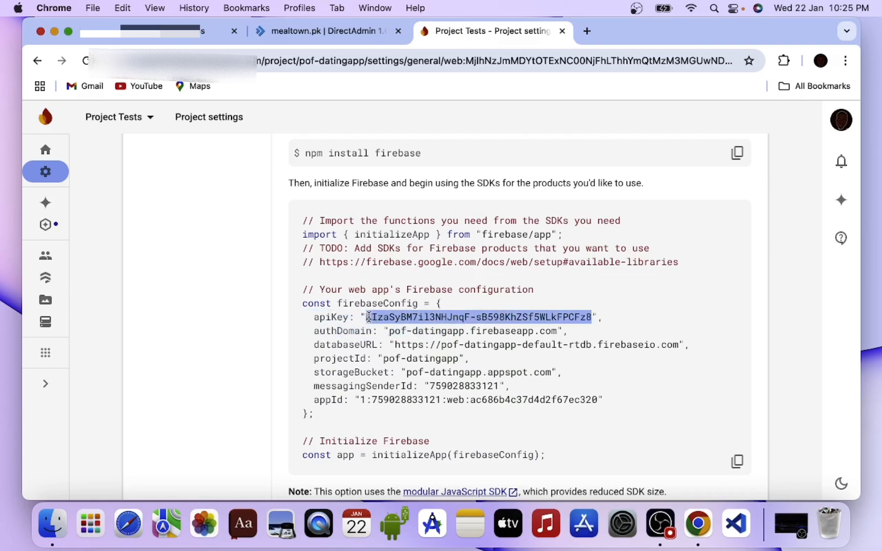
key(super+c)
click(325, 31)
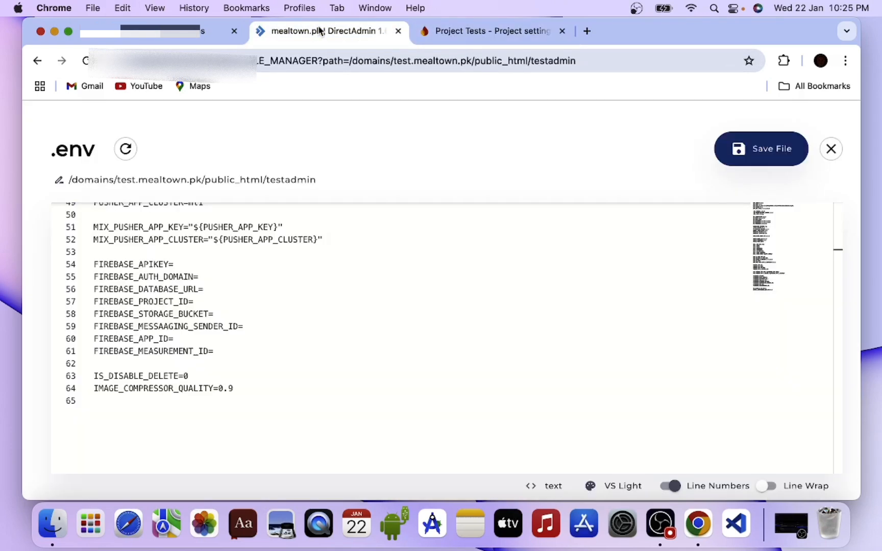
click(186, 263)
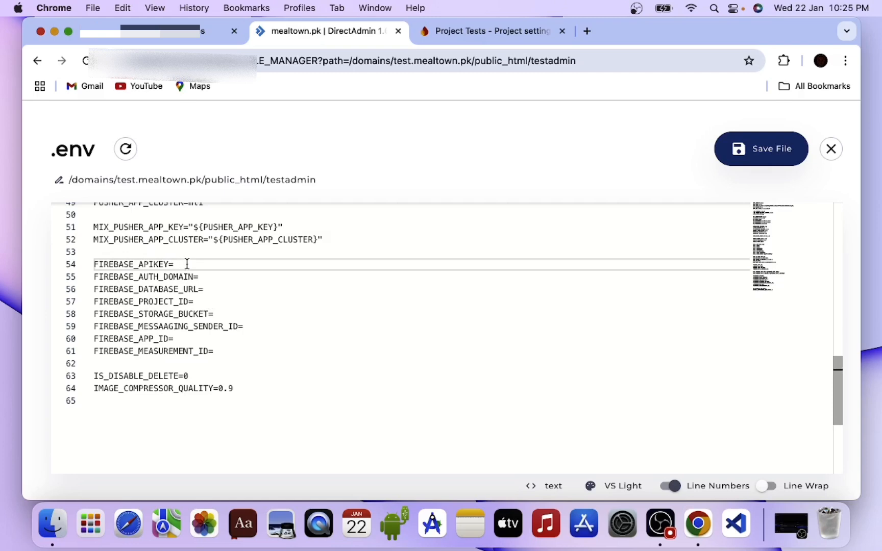
key(super+v)
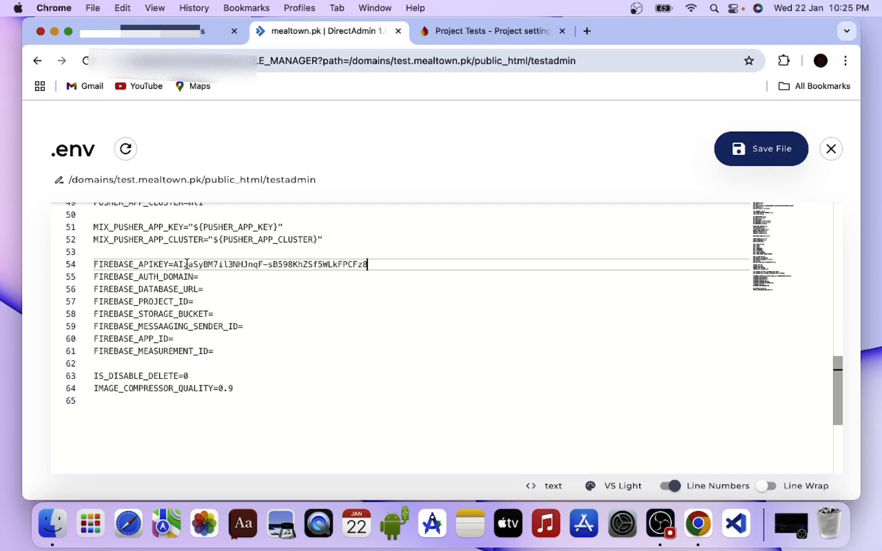
- Copy the authDomain pof-datingapp.firebaseapp.com from the Firebase configuration into FIREBASE_AUTH_DOMAIN in .env
click(485, 24)
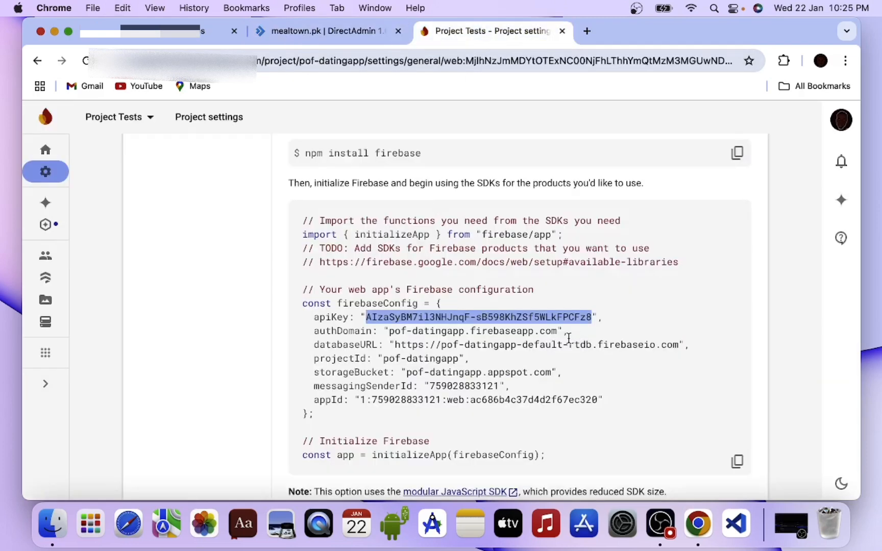
drag(557, 332, 388, 335)
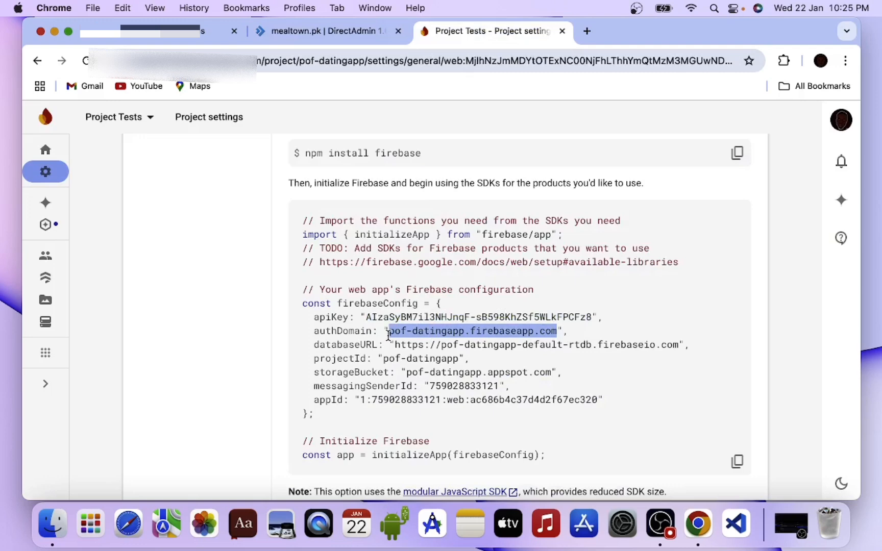
click(336, 31)
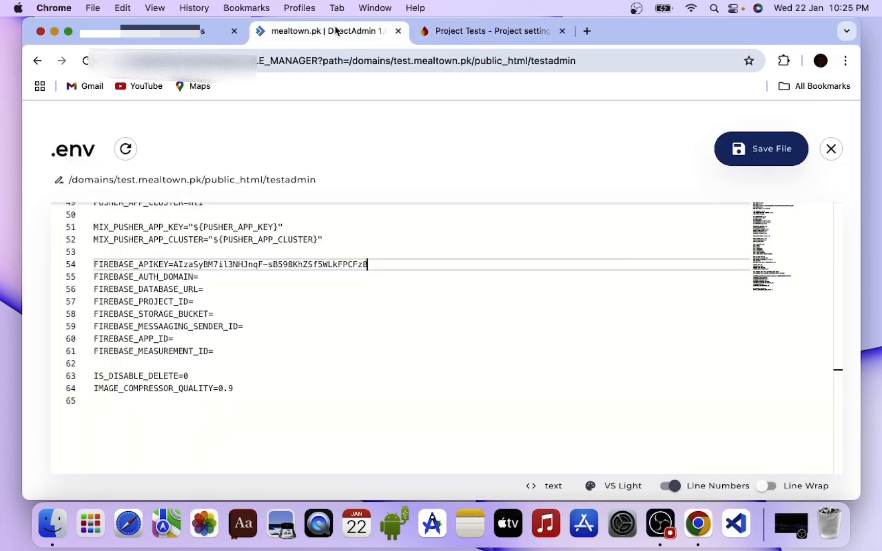
click(237, 276)
key(super+v)
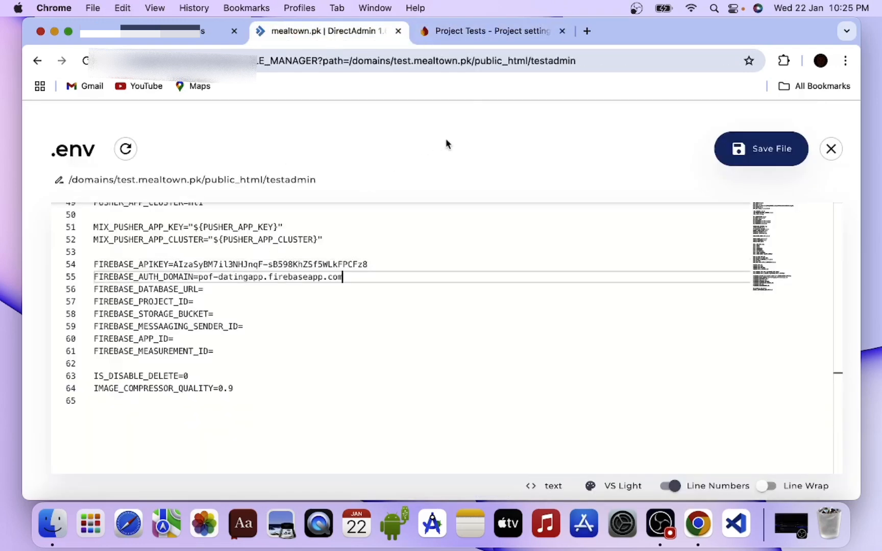
click(493, 31)
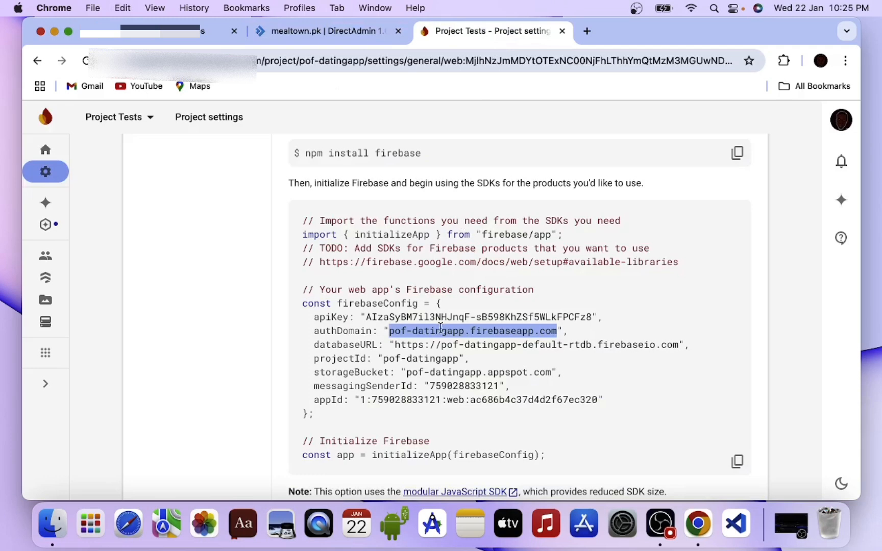
click(392, 342)
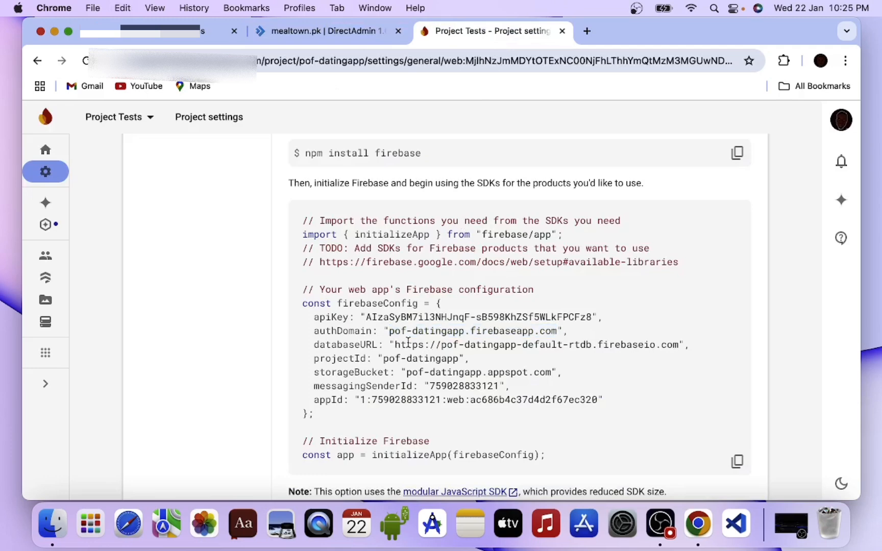
drag(395, 344, 676, 342)
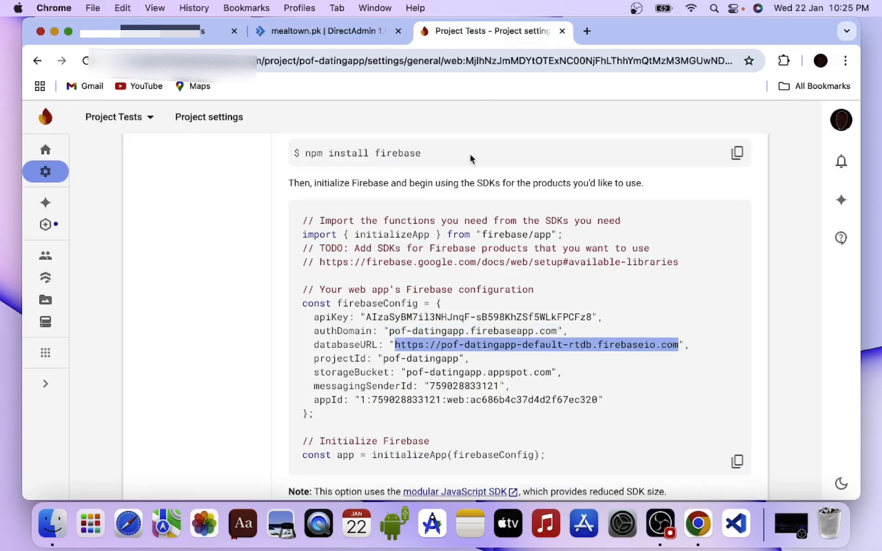
click(326, 32)
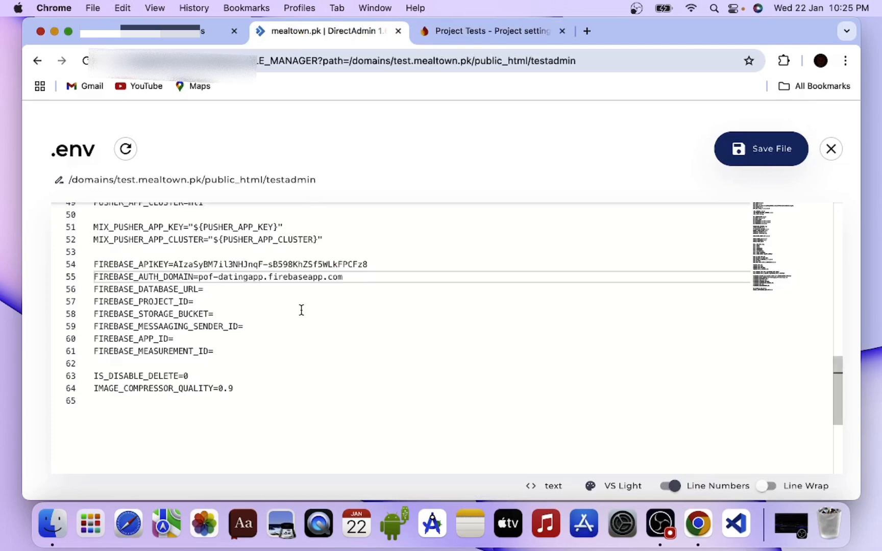
double_click(238, 276)
click(238, 289)
key(super+v)
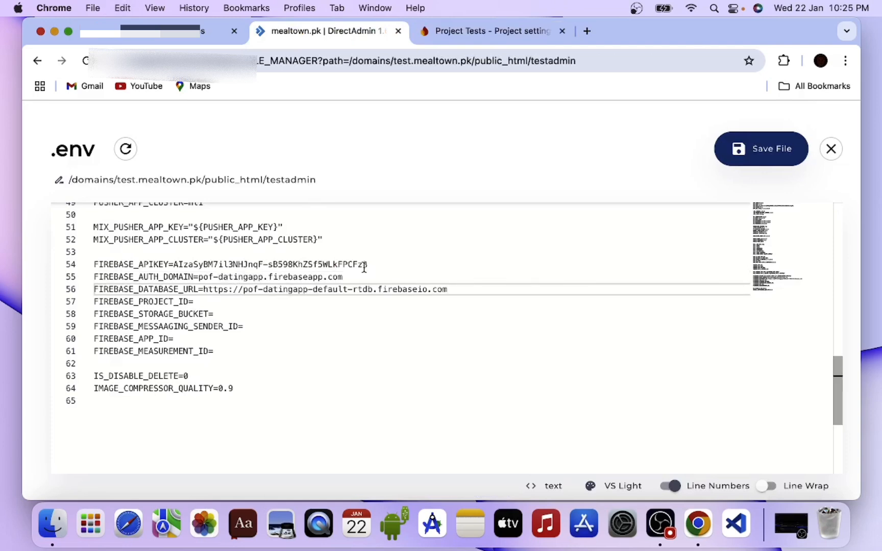
- Copy the projectId pof-datingapp from the Firebase configuration into FIREBASE_PROJECT_ID in .env
click(505, 32)
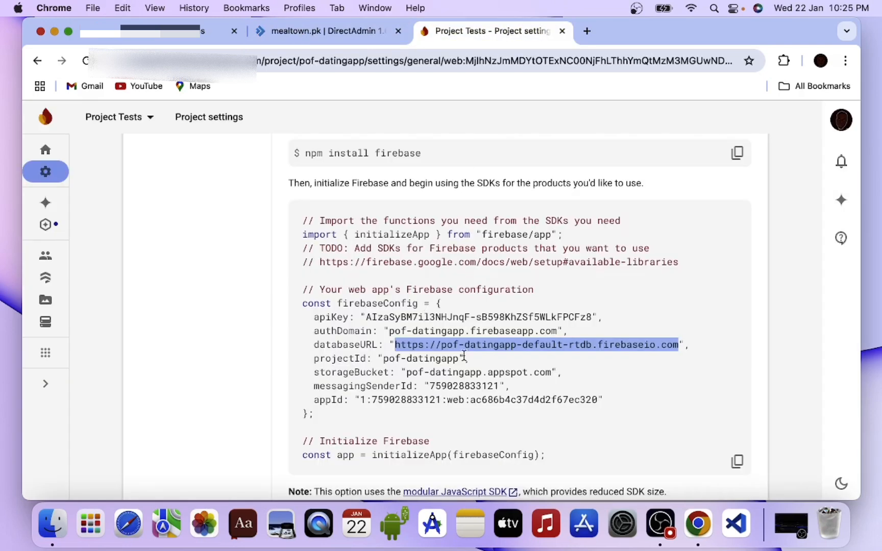
drag(458, 358, 385, 358)
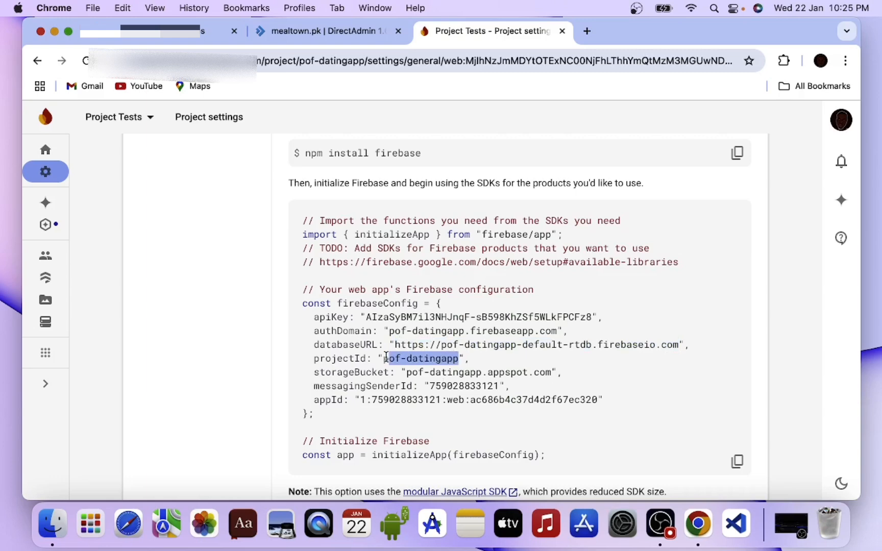
click(327, 31)
click(228, 304)
key(super+v)
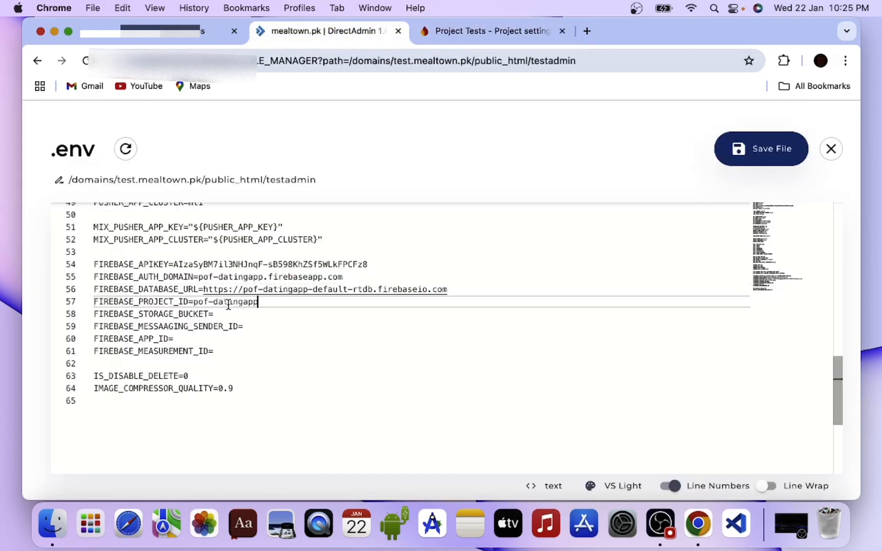
- Copy the storageBucket pof-datingapp.appspot.com from the Firebase configuration into FIREBASE_STORAGE_BUCKET in .env
click(474, 31)
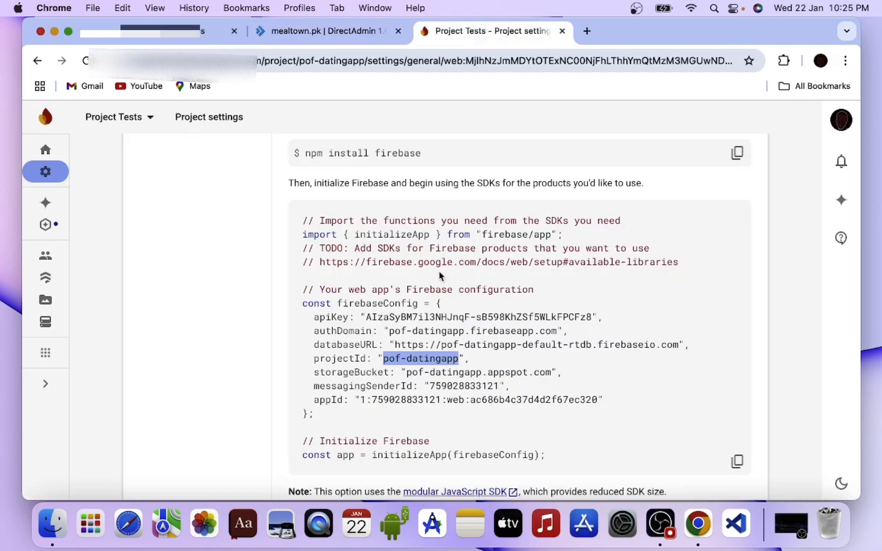
drag(408, 373, 547, 370)
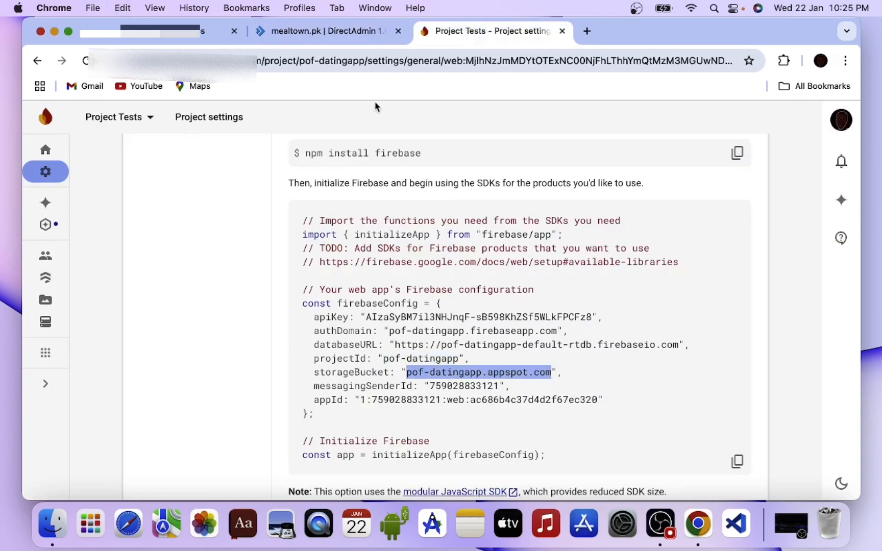
click(327, 30)
click(229, 315)
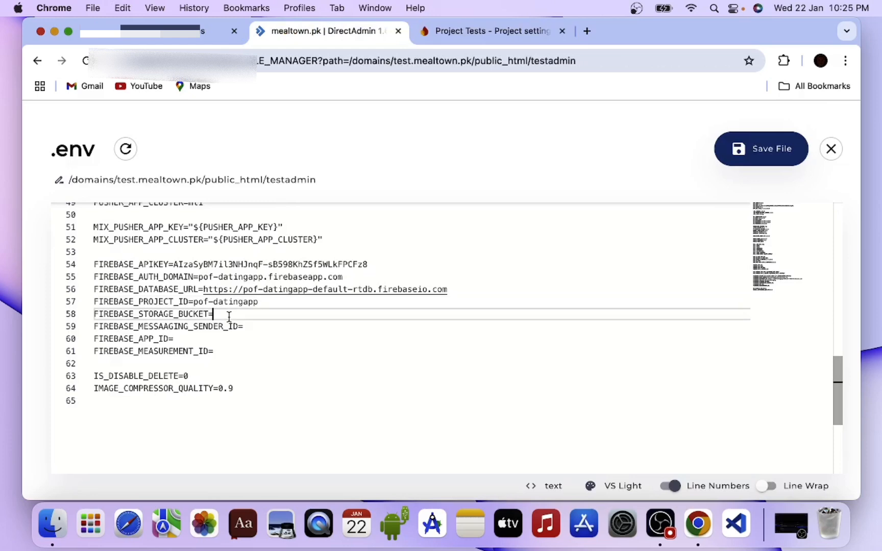
key(super+v)
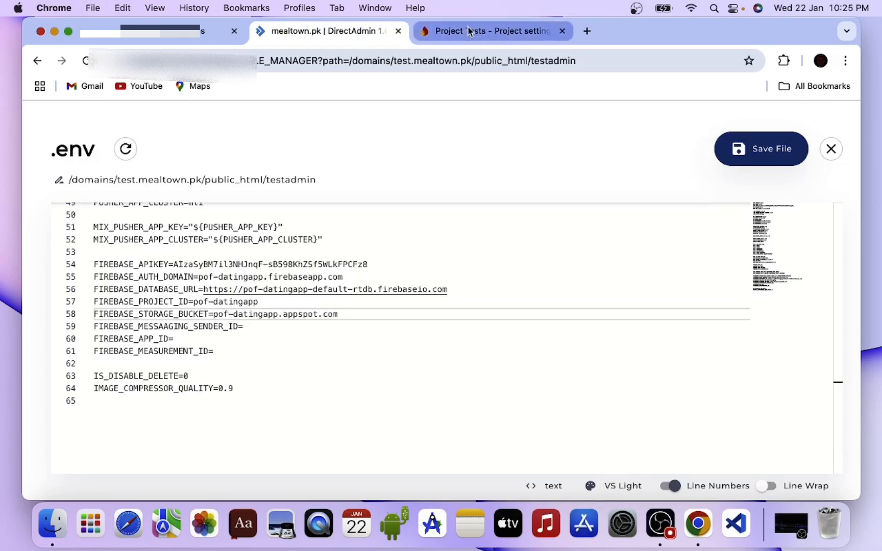
- Copy the messagingSenderId value from the Firebase configuration and paste it into both FIREBASE_MESSAAGING_SENDER_ID and FIREBASE_MEASUREMENT_ID in .env
click(484, 31)
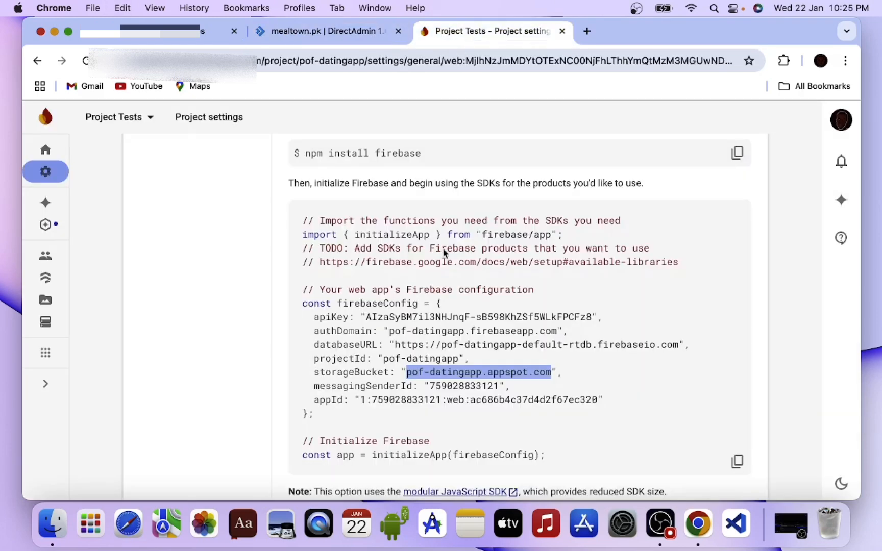
double_click(455, 386)
key(super+c)
click(315, 31)
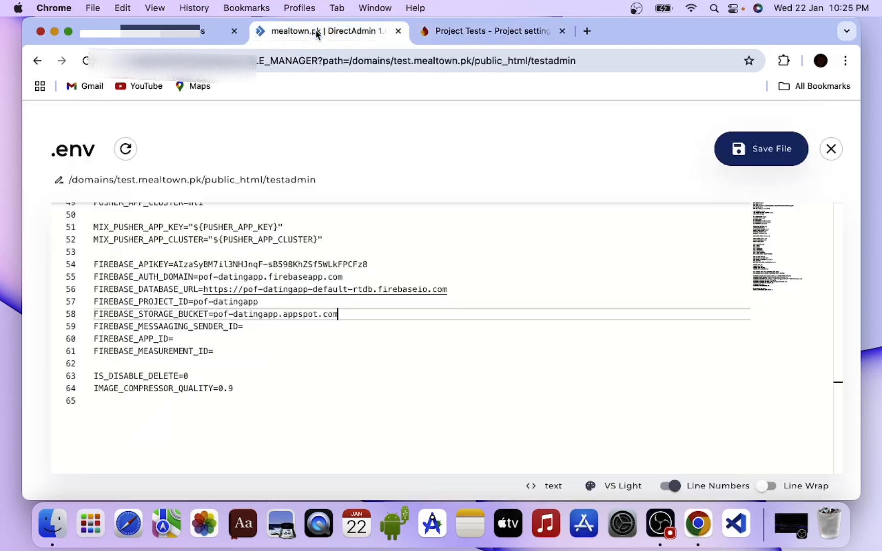
click(251, 325)
key(super+v)
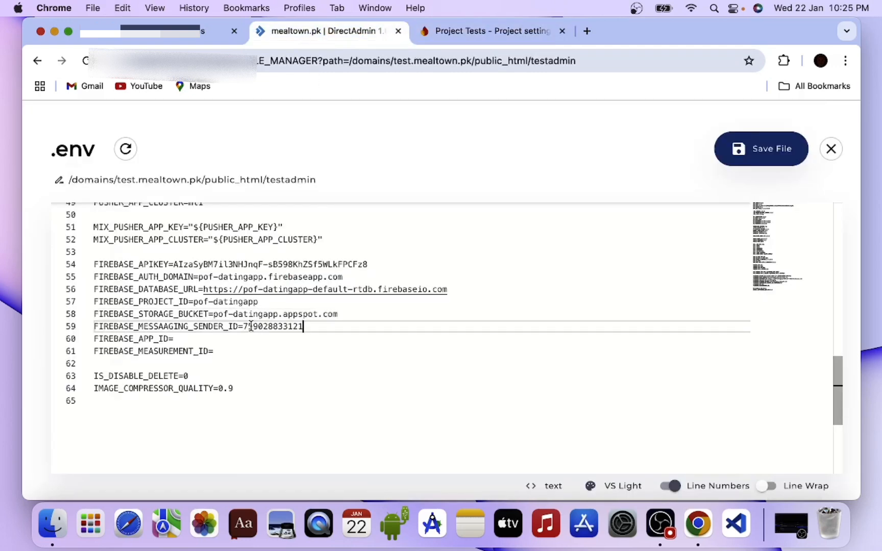
click(241, 348)
key(super+v)
- Copy the appId value from the Firebase configuration into FIREBASE_APP_ID, and save and close the .env file
double_click(198, 328)
click(199, 337)
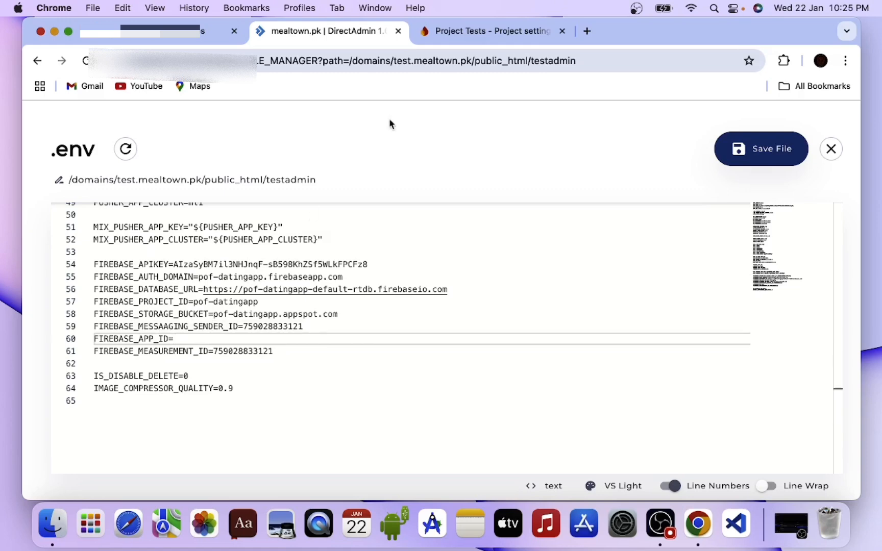
click(445, 33)
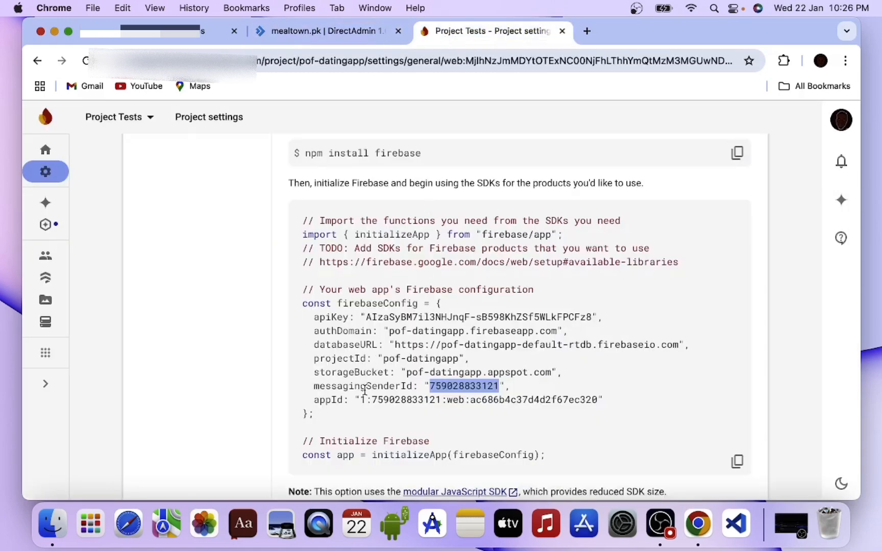
drag(361, 400, 599, 398)
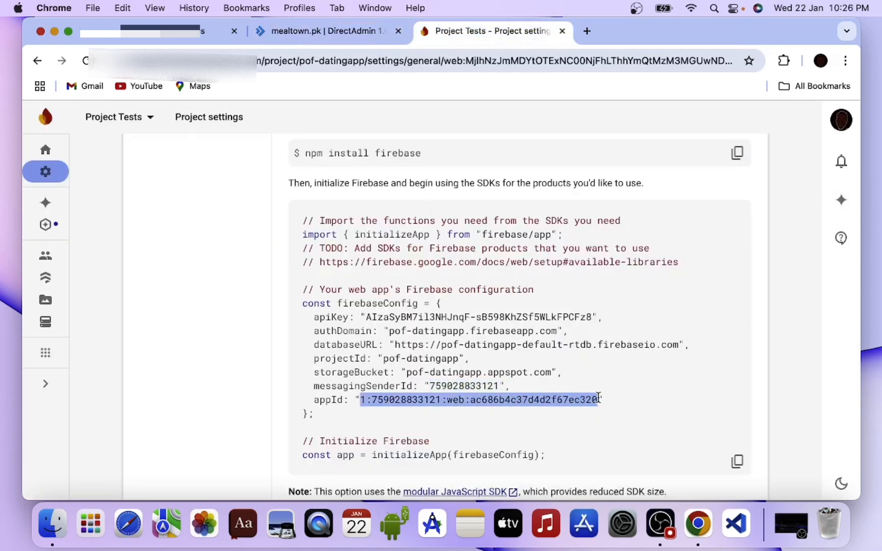
key(super+c)
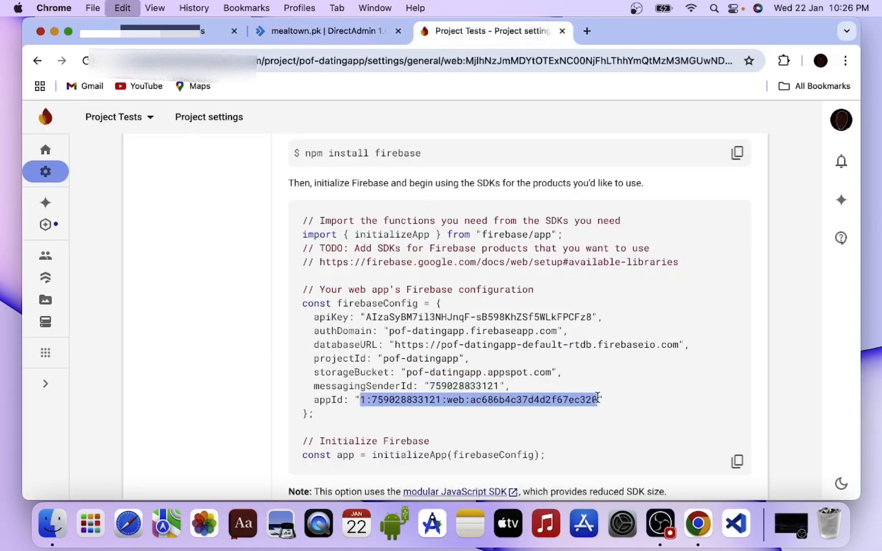
click(323, 33)
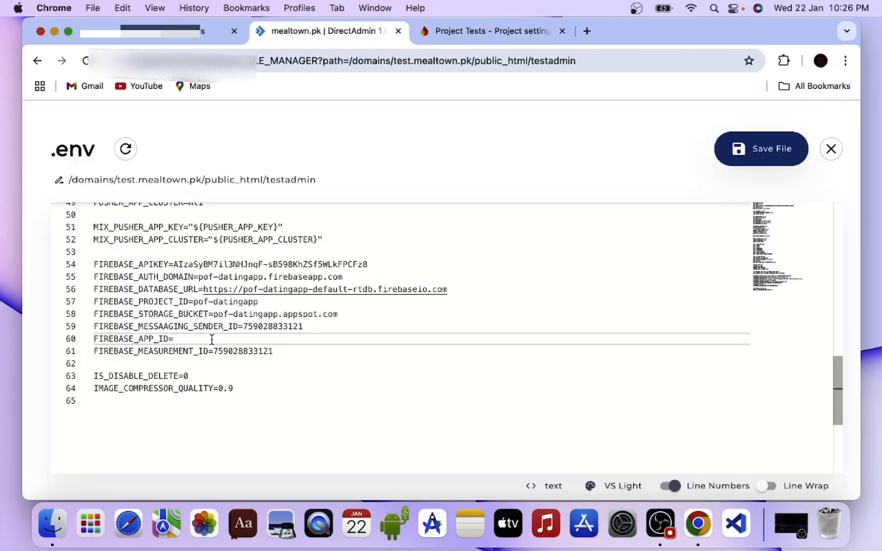
key(super+v)
click(784, 149)
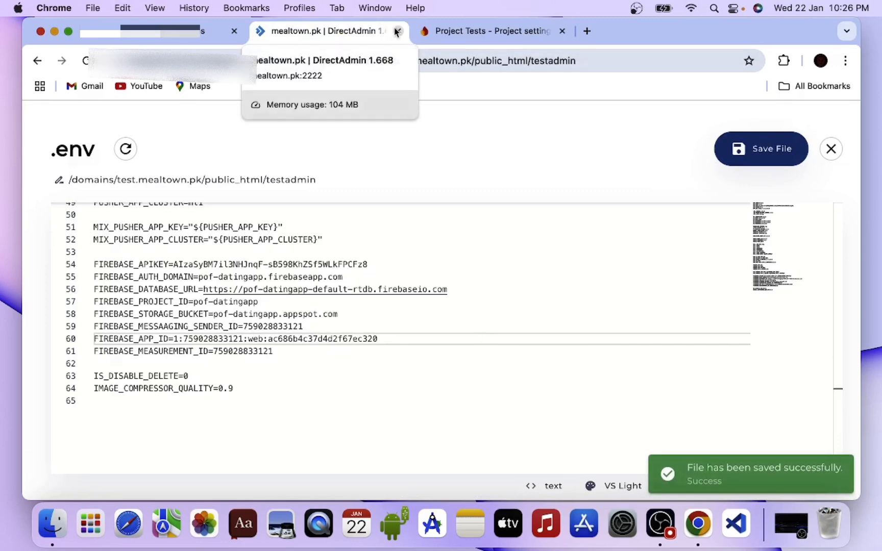
click(837, 154)
- Return from the databases list to the DirectAdmin dashboard and open phpMyAdmin from Extra Features
click(138, 40)
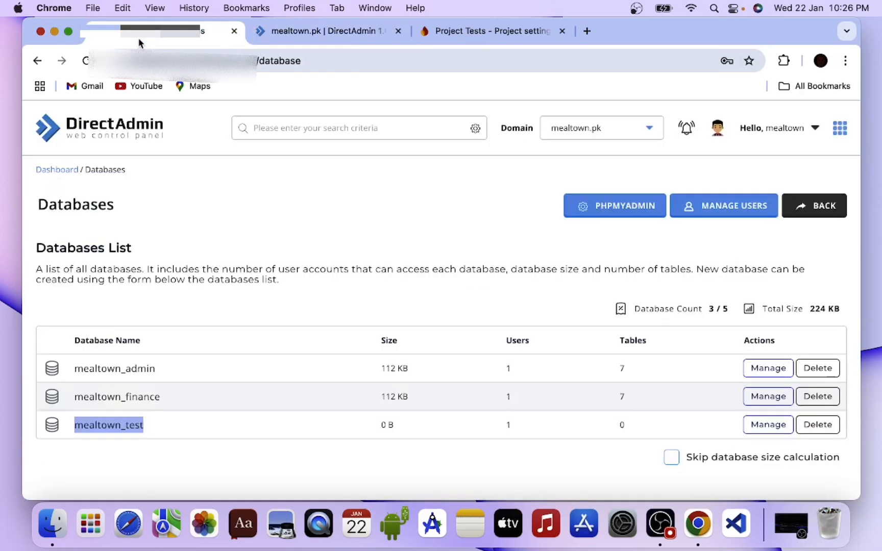
click(37, 60)
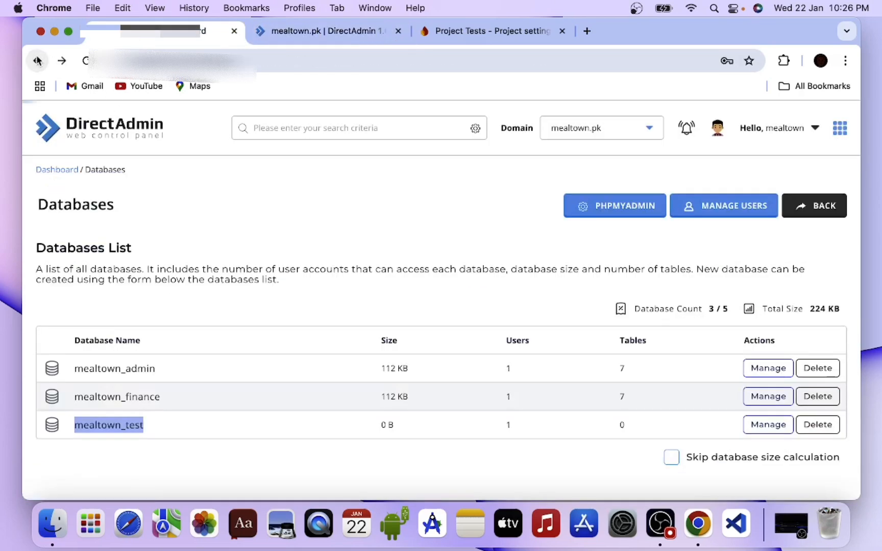
scroll(187, 327, down, 10)
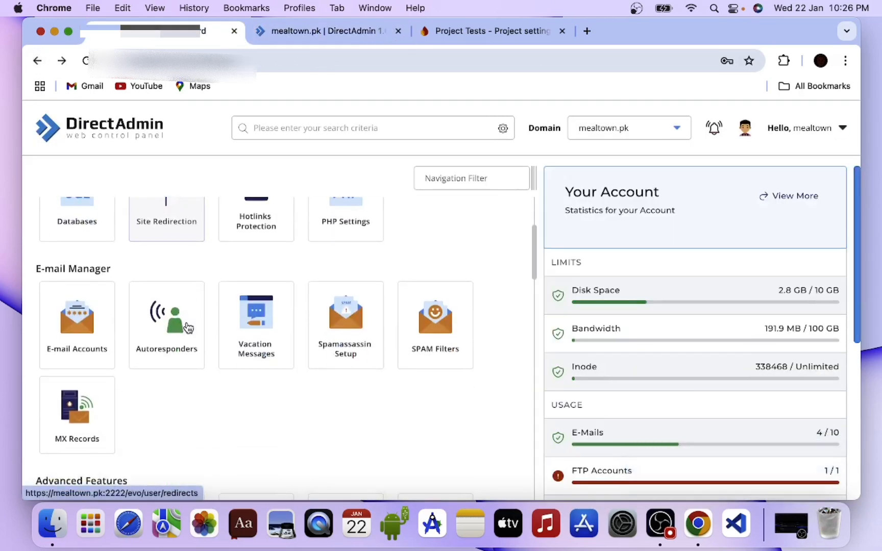
scroll(187, 327, down, 12)
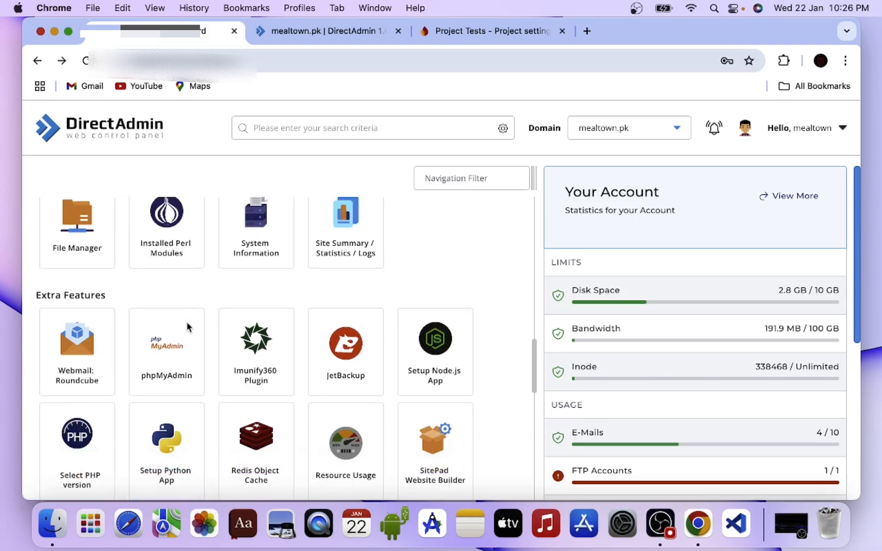
scroll(188, 327, down, 8)
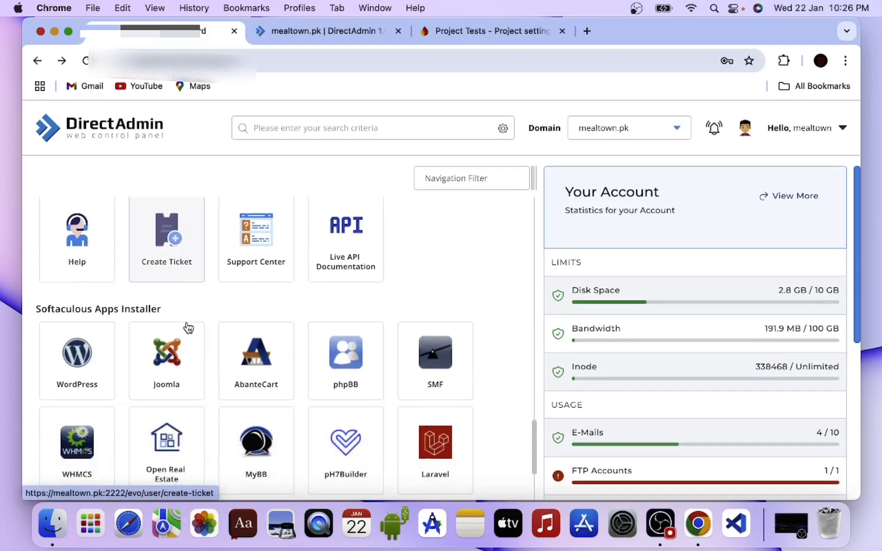
scroll(187, 327, up, 10)
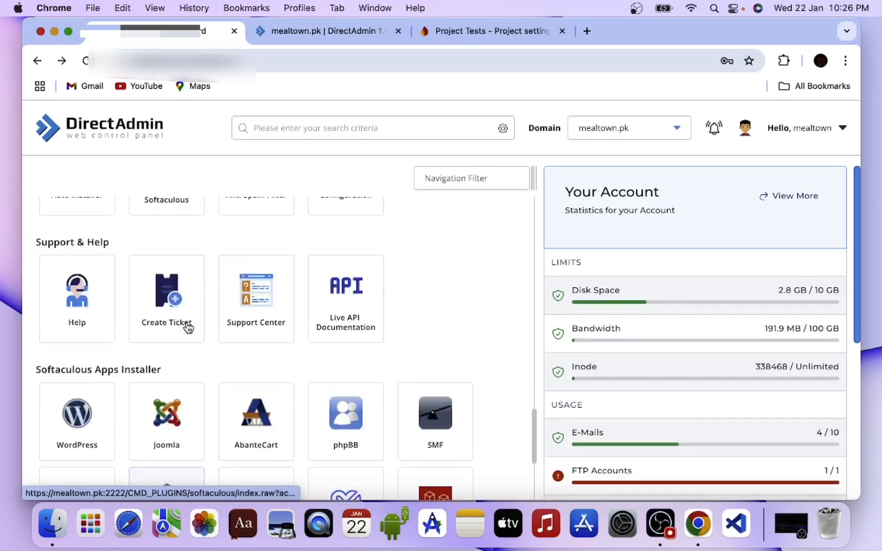
scroll(188, 328, up, 8)
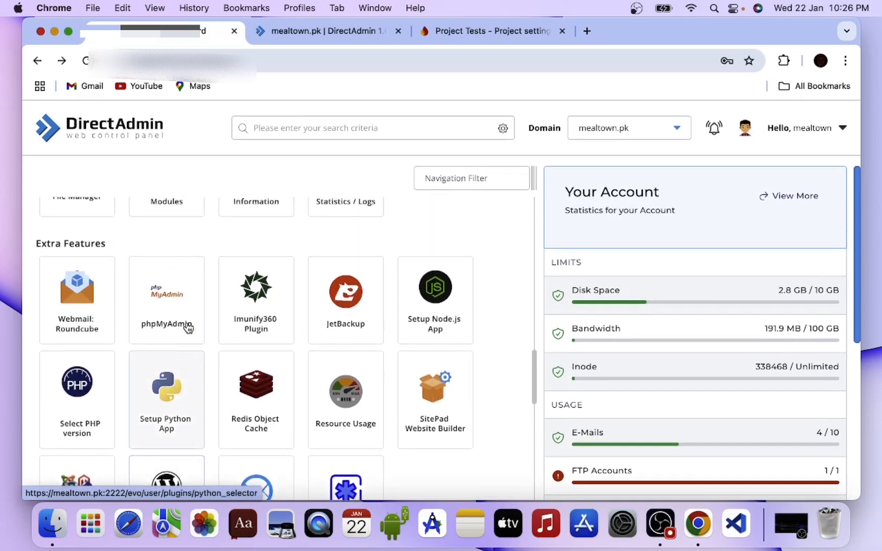
scroll(188, 327, up, 5)
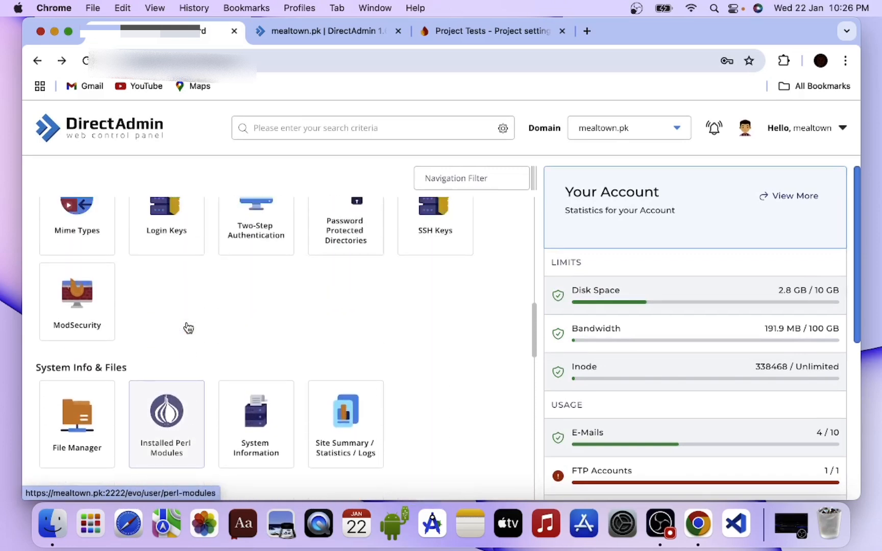
scroll(187, 328, down, 5)
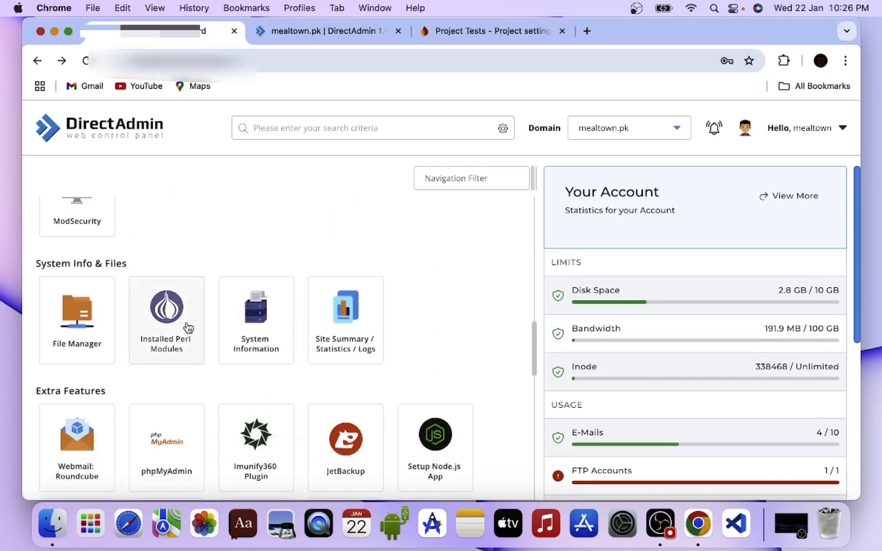
click(161, 419)
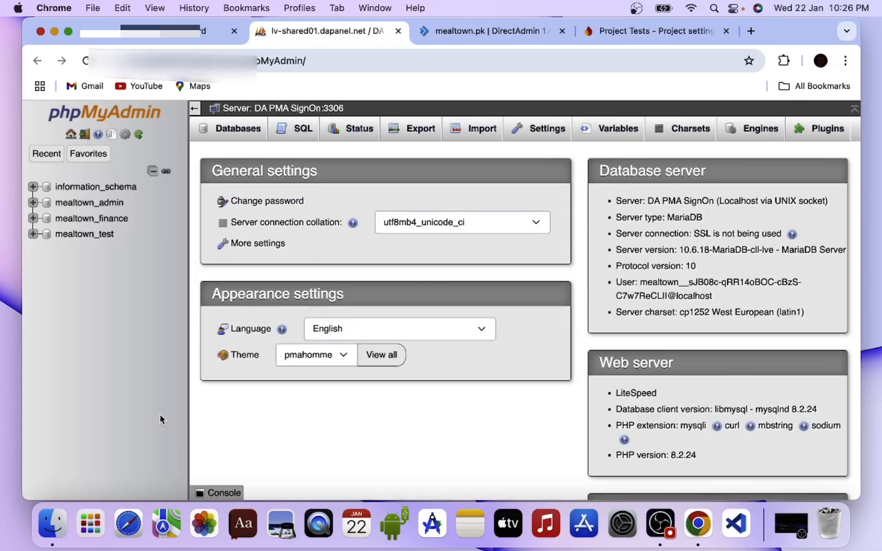
- Import admin_database.sql from the Downloads folder into the mealtown_test database, keeping the utf-8 character set
click(67, 237)
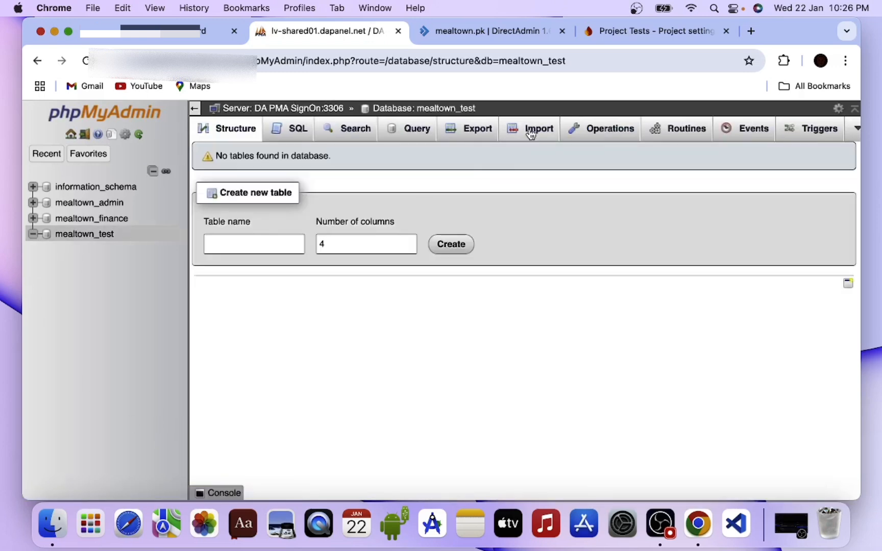
click(537, 131)
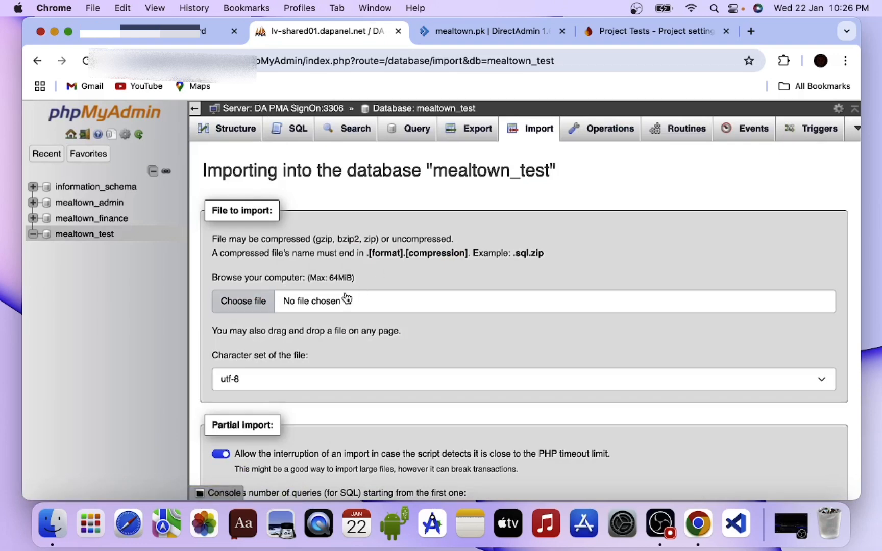
click(277, 300)
click(205, 286)
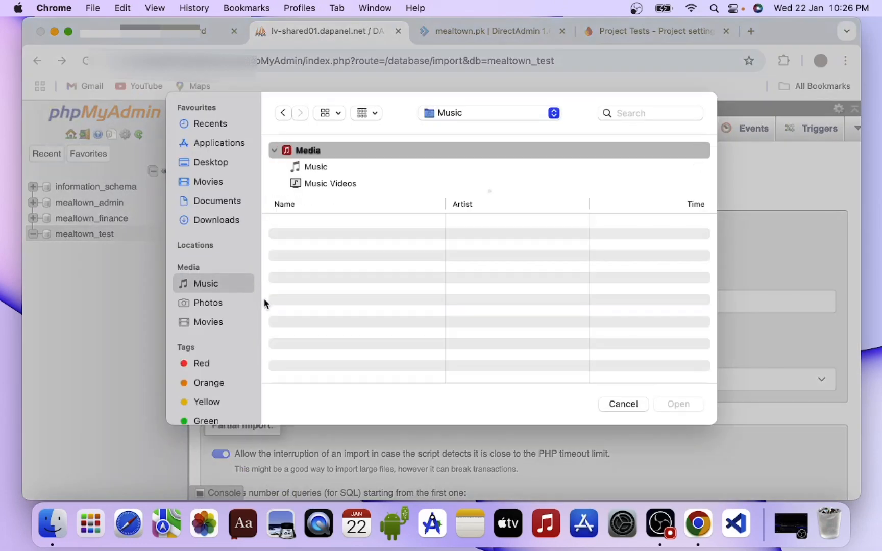
click(221, 229)
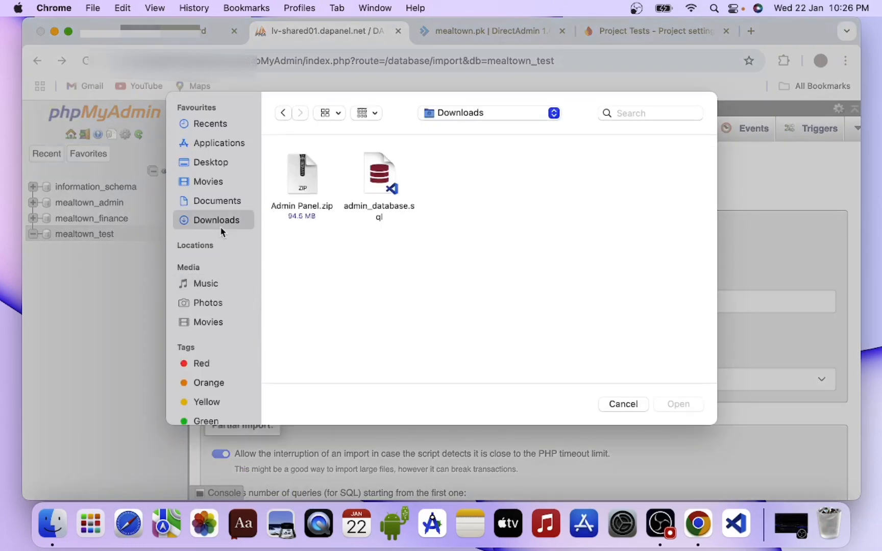
click(361, 192)
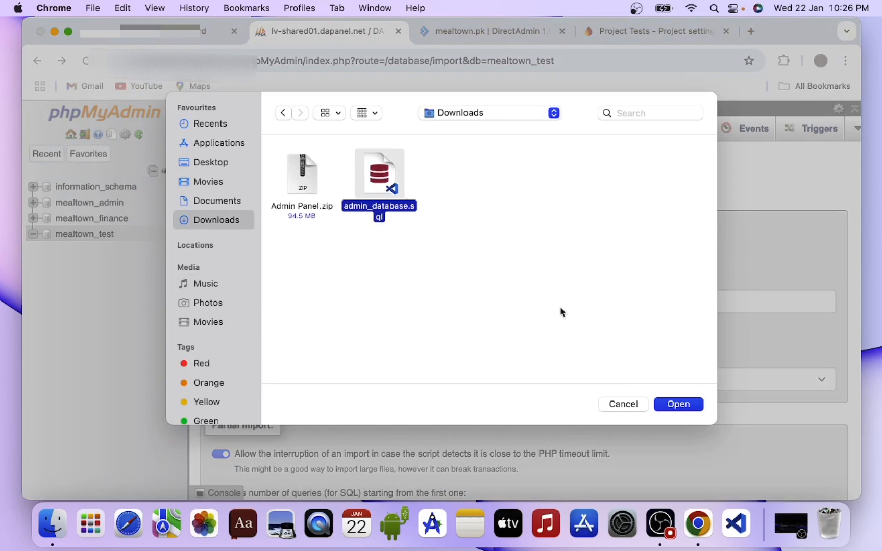
click(678, 404)
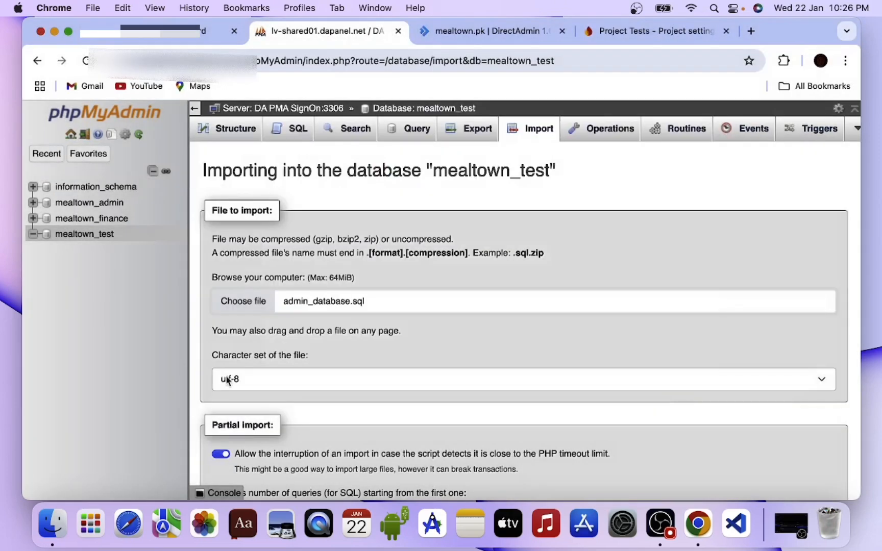
scroll(228, 381, down, 10)
click(227, 453)
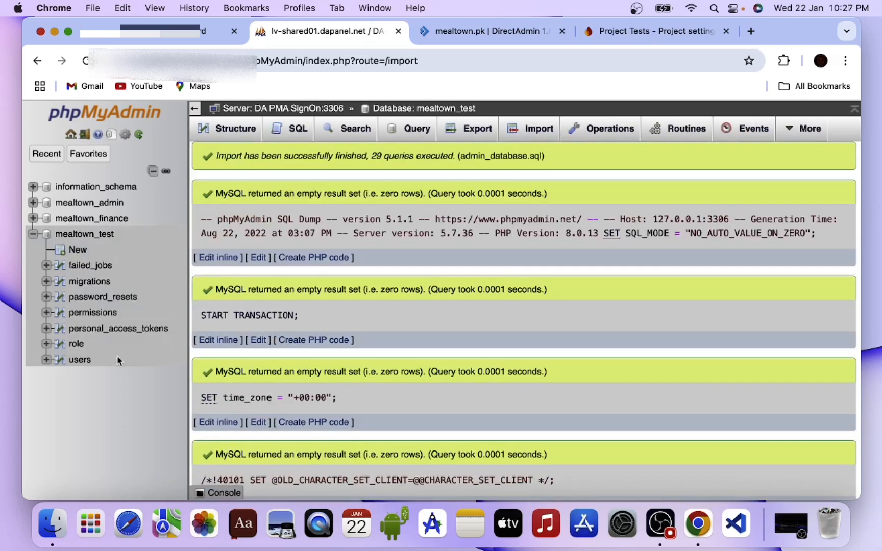
- Browse the rows of the imported users and role tables in mealtown_test
click(78, 360)
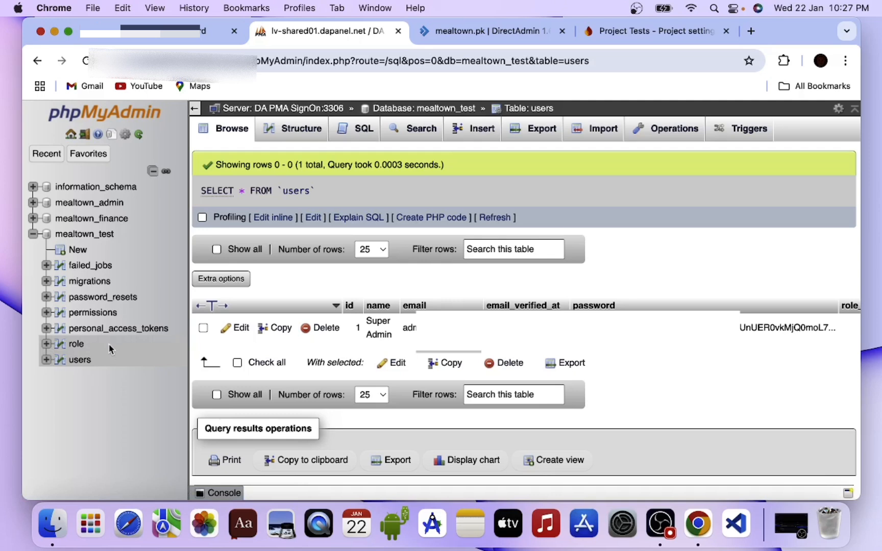
click(79, 346)
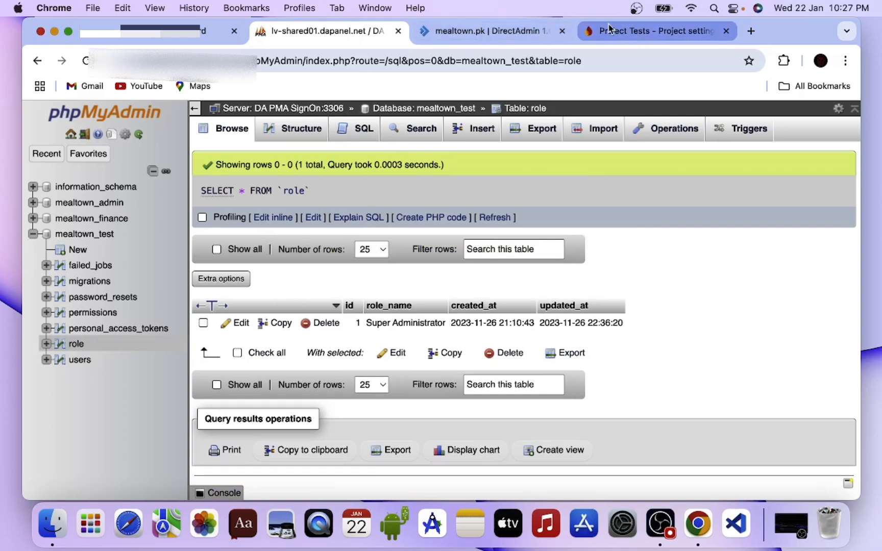
- Load test.mealtown.pk/testadmin in a new browser tab and try submitting the login form with its fields empty
click(750, 31)
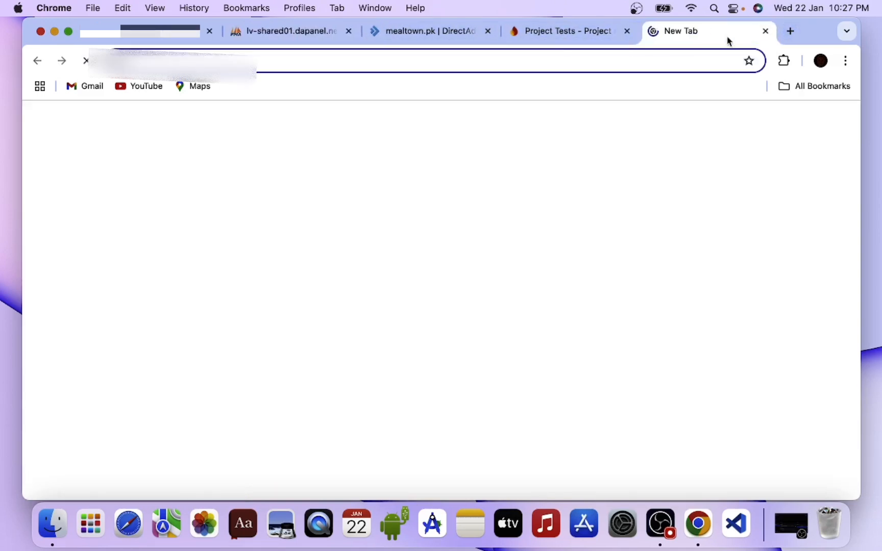
click(558, 62)
text(tes)
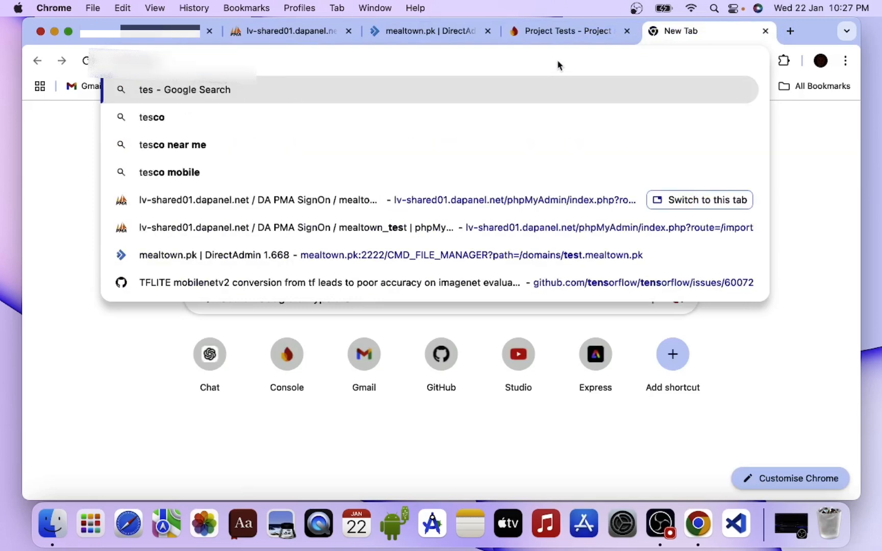
text(t.mea)
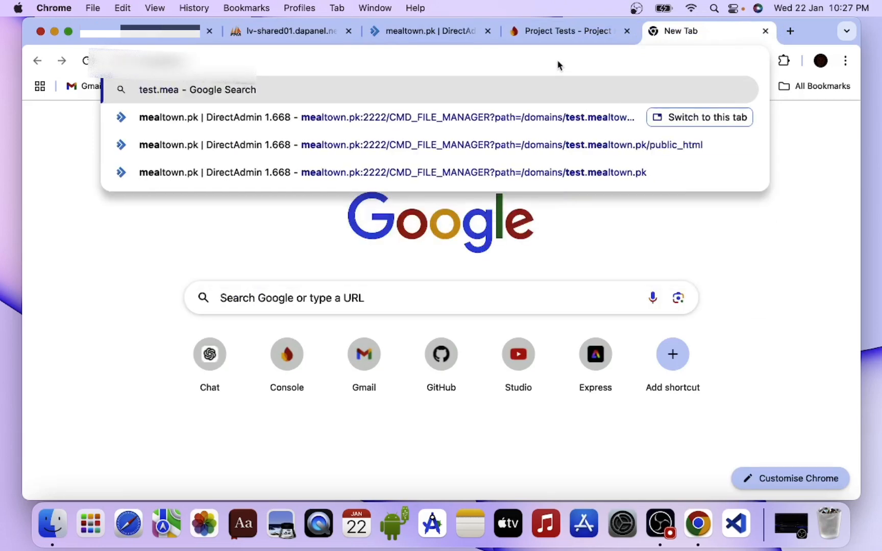
text(lto)
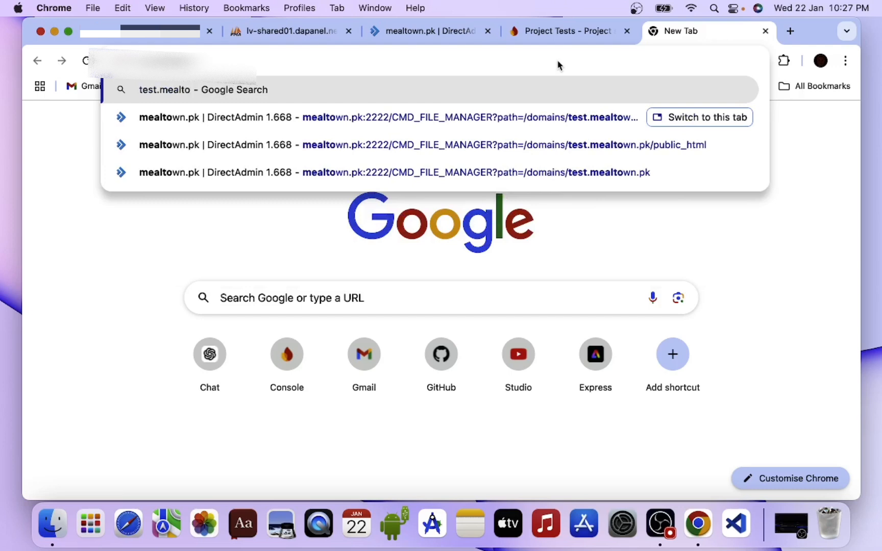
text(wn.pk)
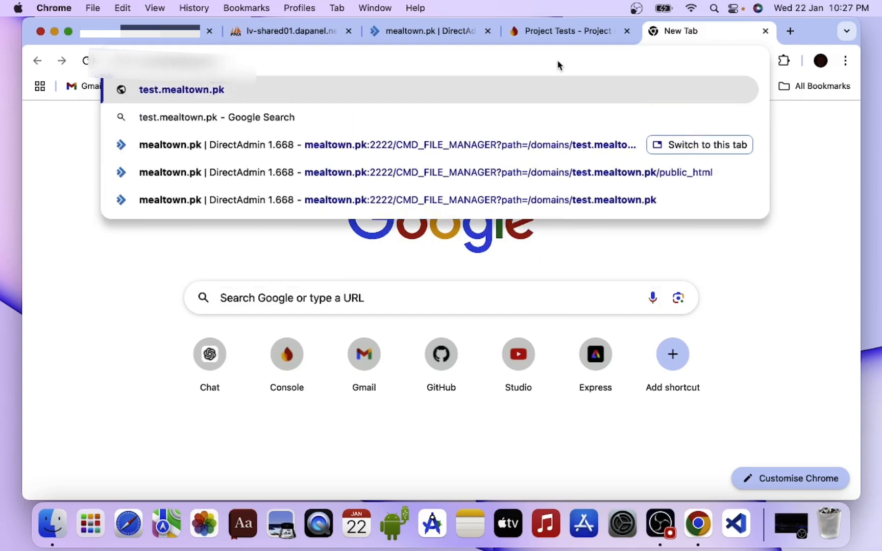
text(/)
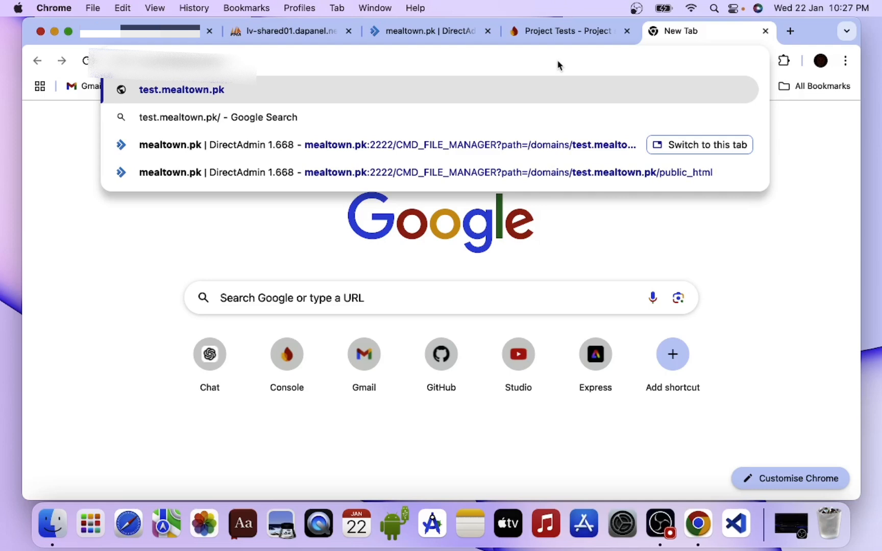
text(test)
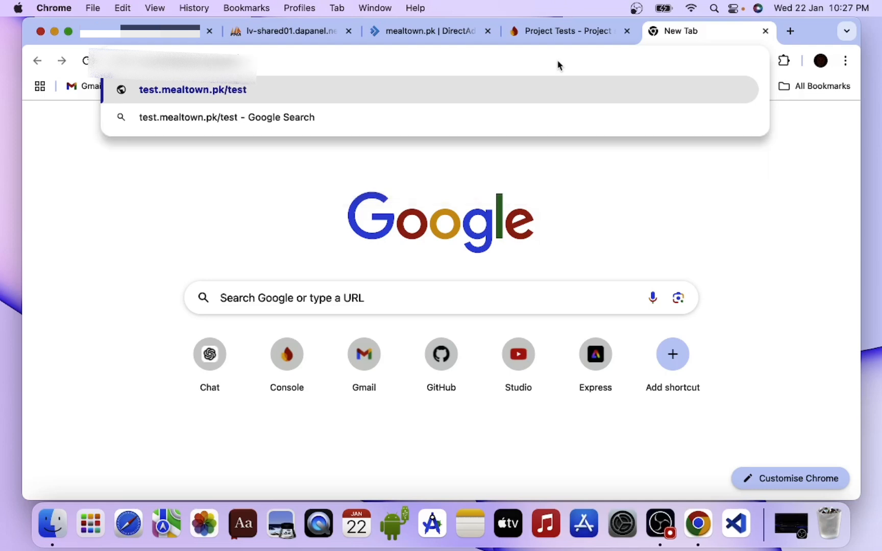
text(admin)
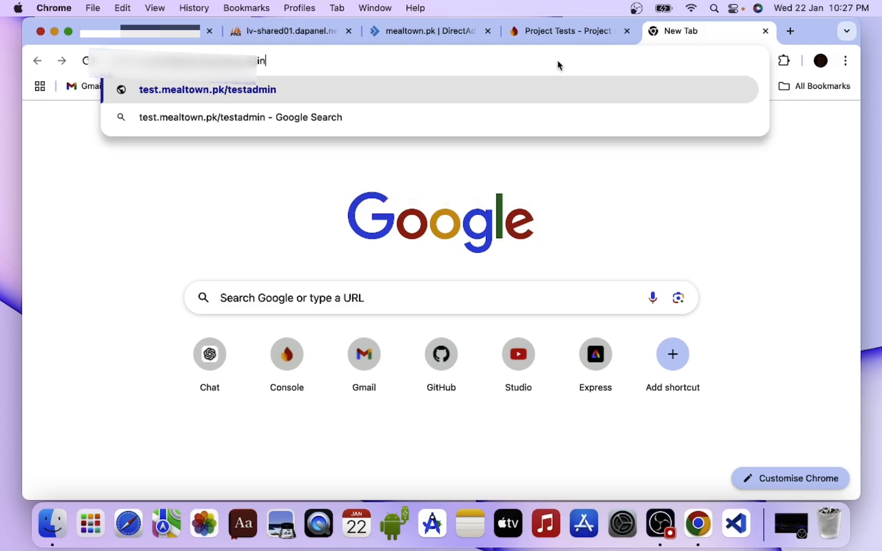
key(Return)
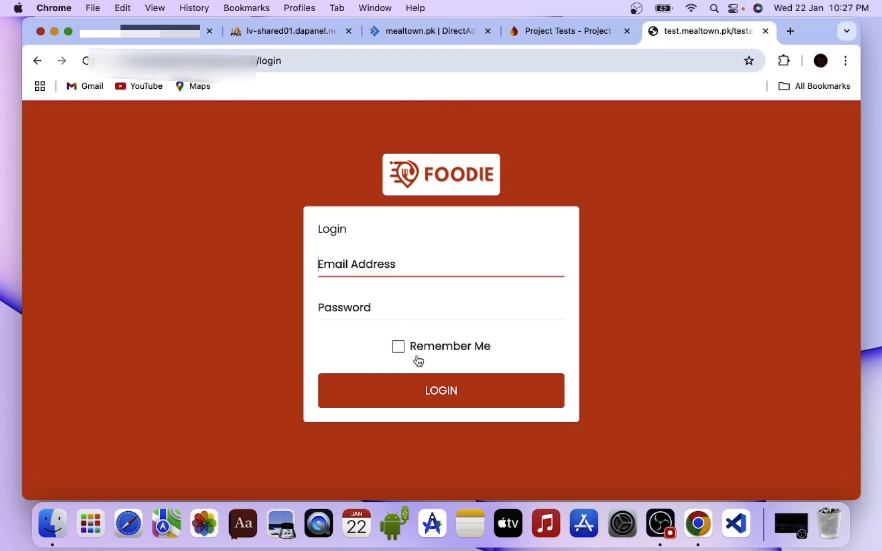
click(428, 388)
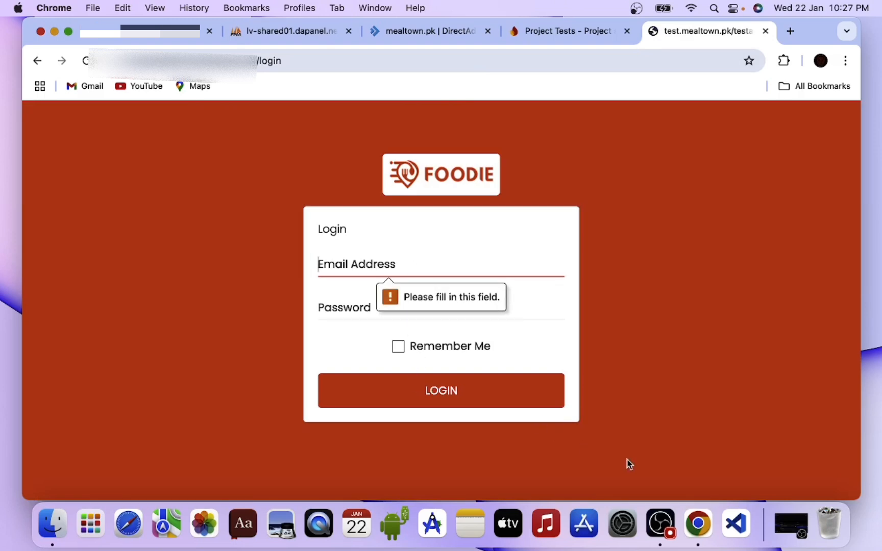